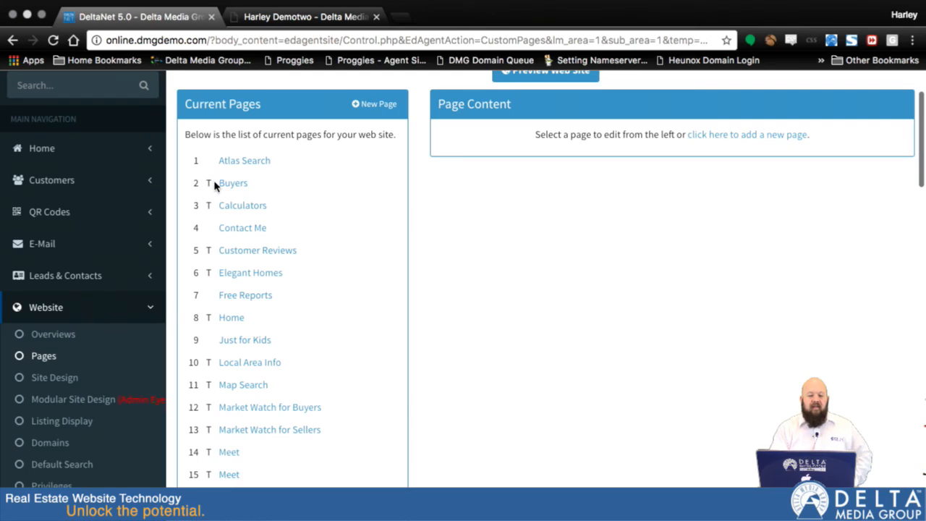
- Examine the list of current pages, its link codes and the Navigation Menu structure below it
scroll(214, 279, "down", 1)
scroll(214, 279, "down", 10)
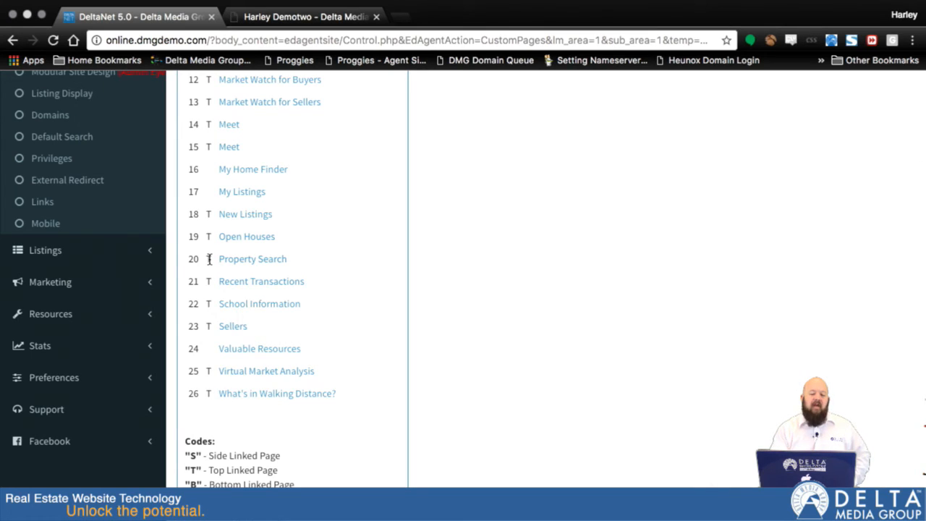
scroll(233, 316, "down", 2)
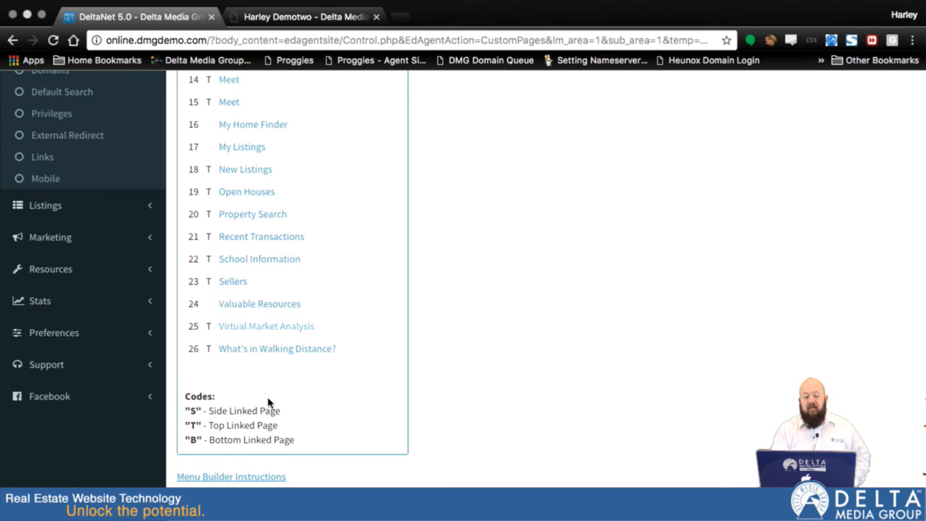
scroll(282, 412, "down", 5)
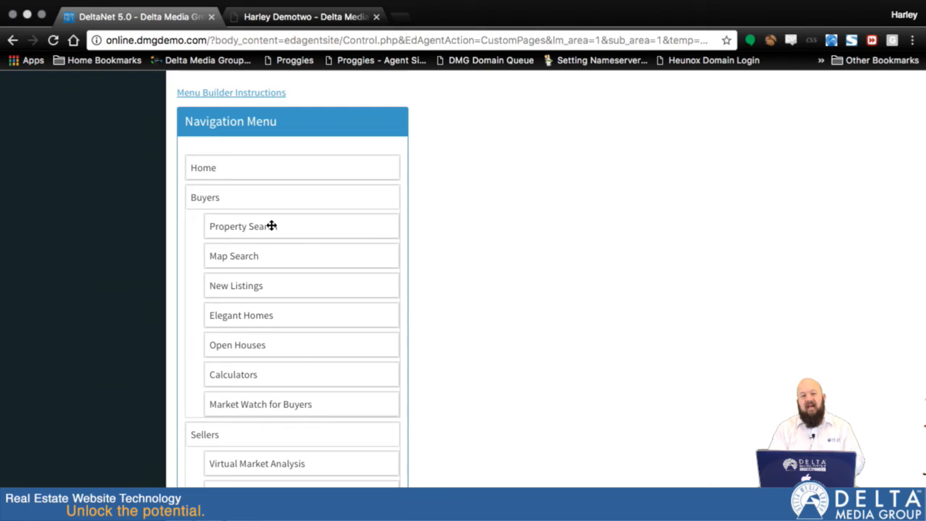
scroll(272, 226, "up", 3)
scroll(265, 351, "down", 3)
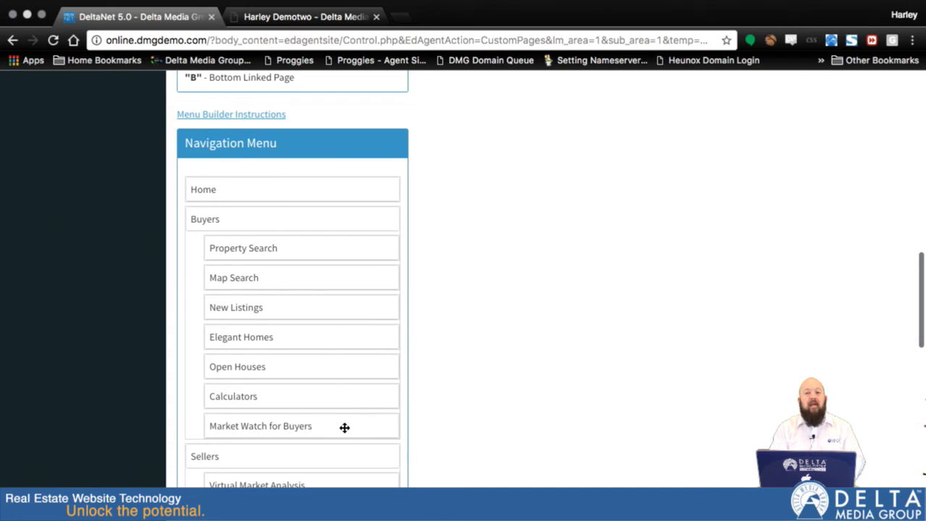
scroll(349, 325, "down", 3)
scroll(350, 324, "down", 3)
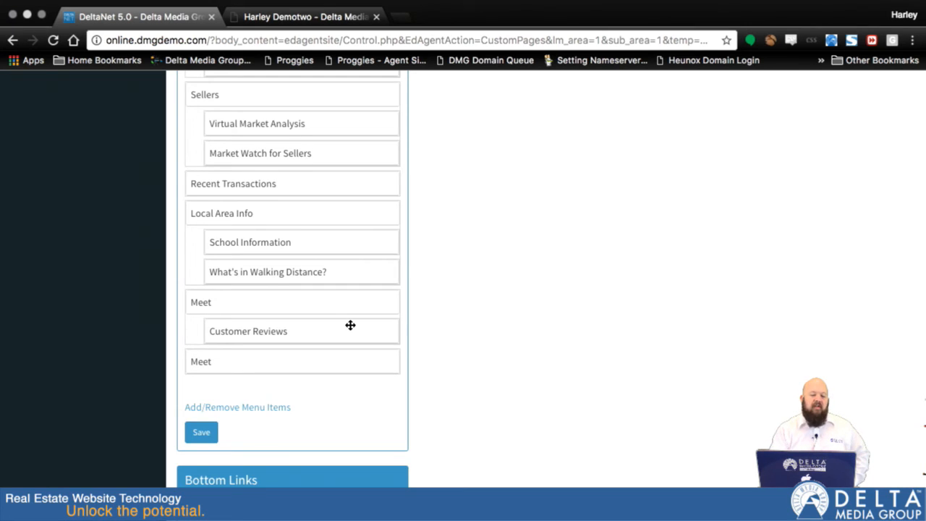
- Nest Map Search, New Listings and Elegant Homes under Property Search in the Navigation Menu and save the menu
scroll(350, 324, "up", 5)
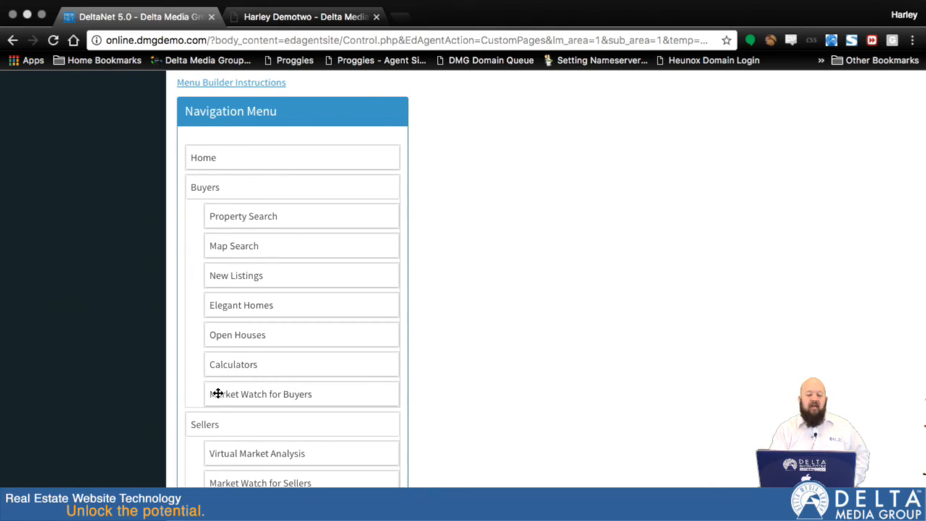
left_click_drag(227, 248, 261, 250)
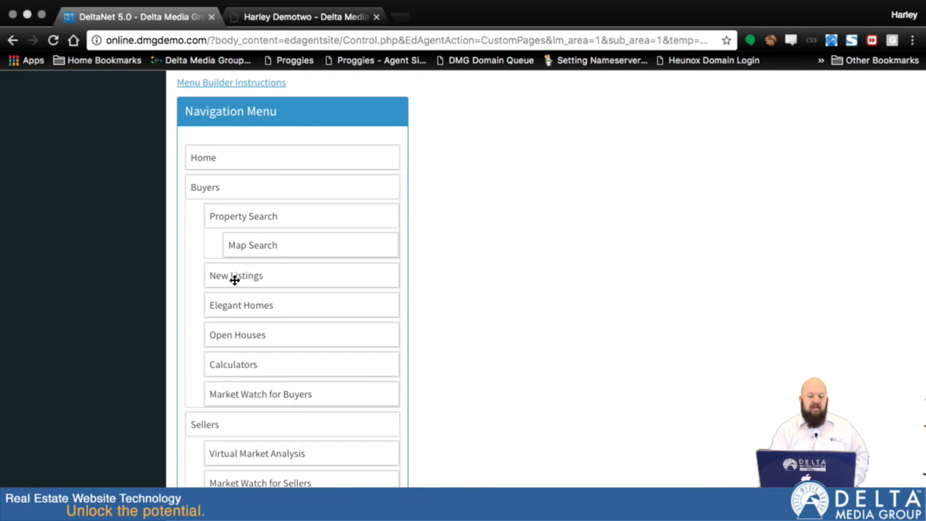
left_click_drag(235, 280, 269, 310)
scroll(347, 388, "down", 5)
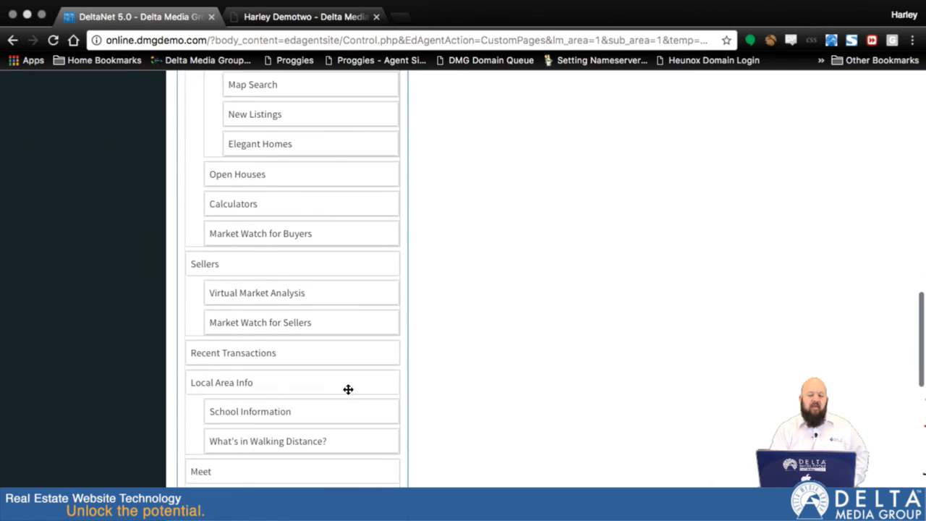
left_click(204, 403)
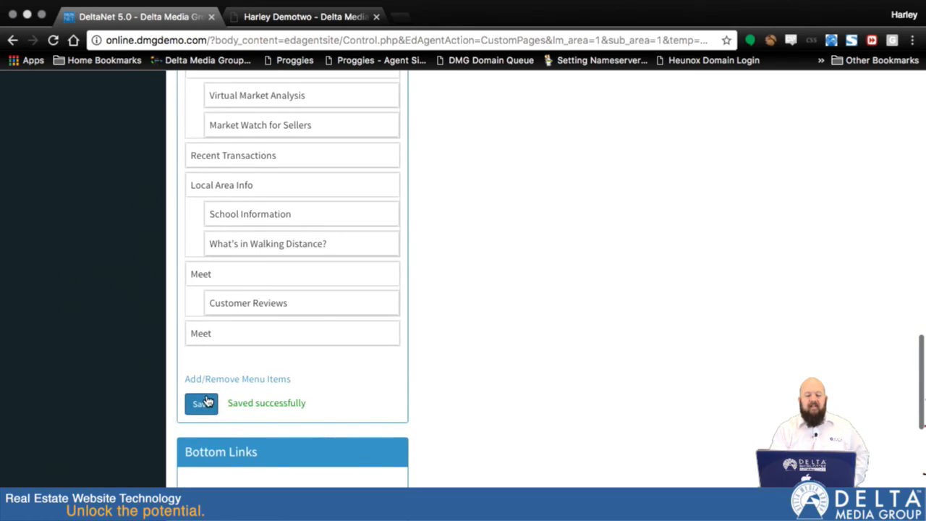
- Switch to the live agent website and check the Property Search entry within its Buyers navigation
scroll(318, 170, "up", 10)
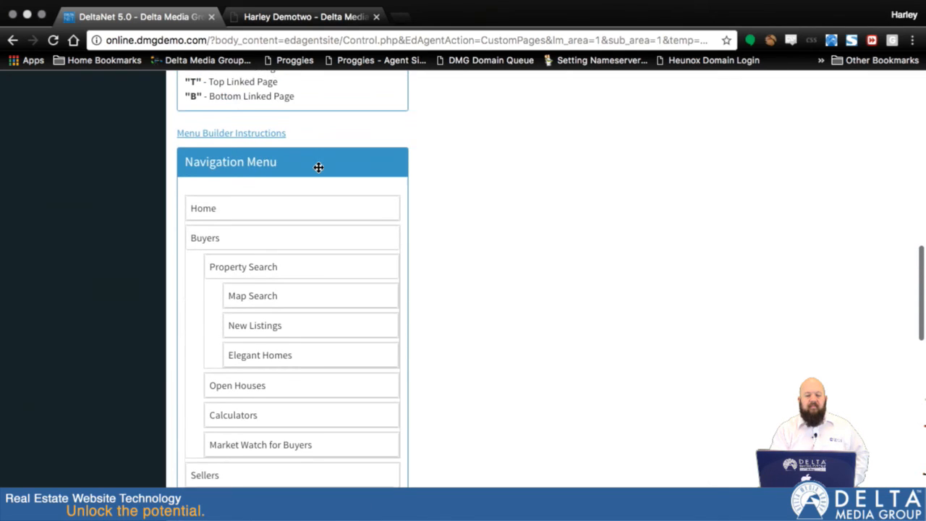
left_click(271, 19)
mouse_move(53, 4)
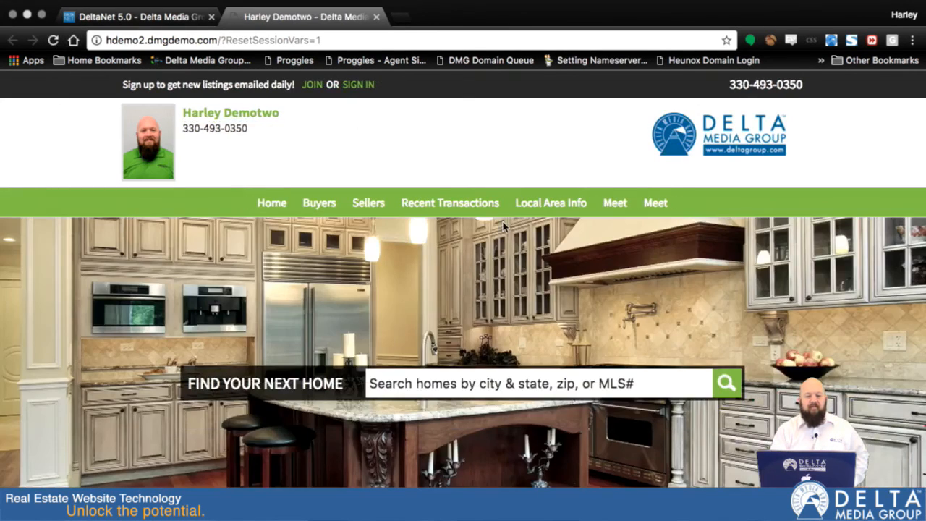
mouse_move(322, 201)
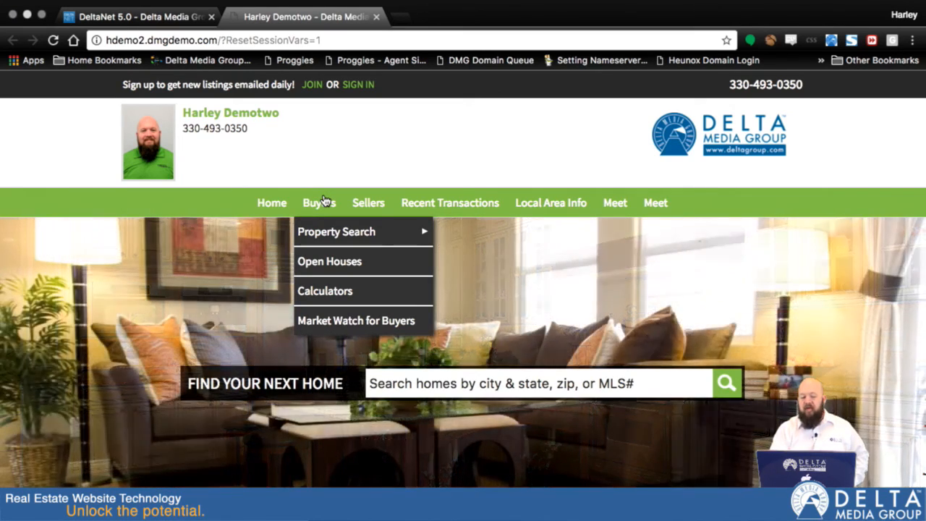
mouse_move(324, 231)
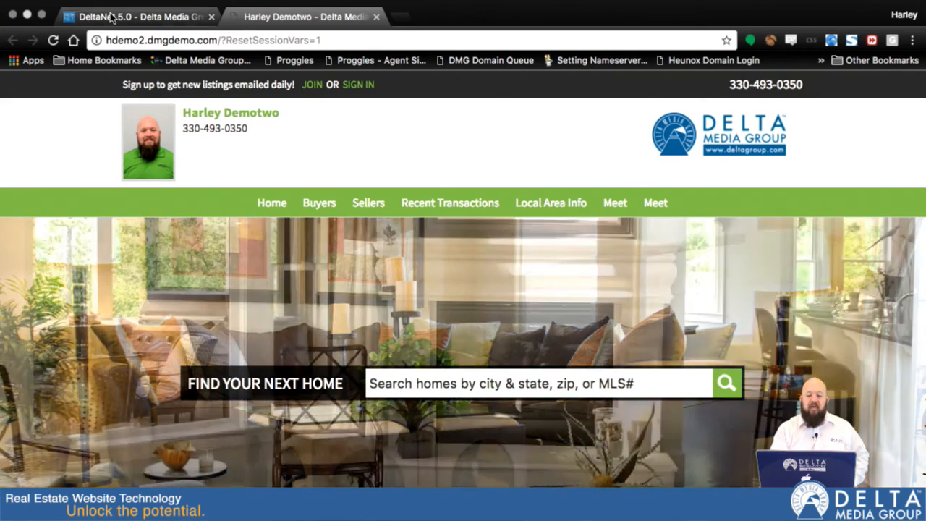
- Return to DeltaNet's website page editor and start a new custom page
left_click(111, 17)
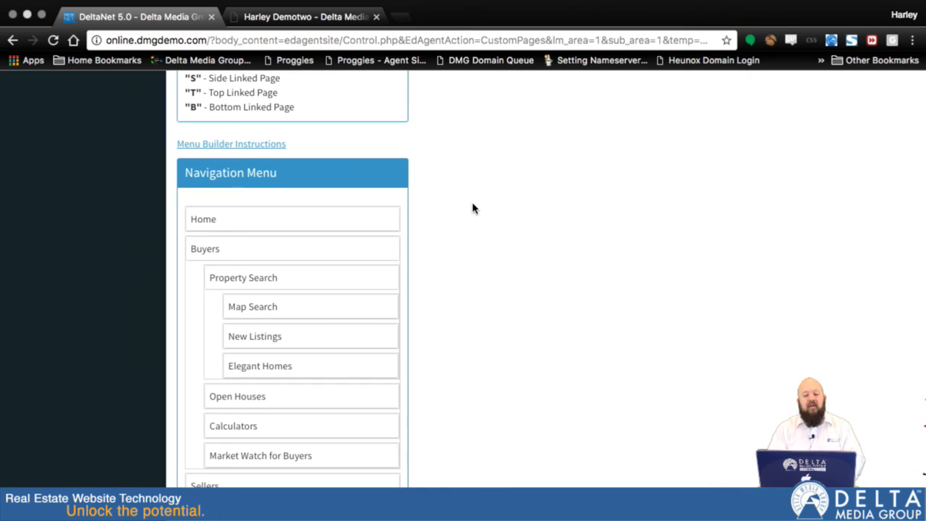
scroll(472, 209, "up", 12)
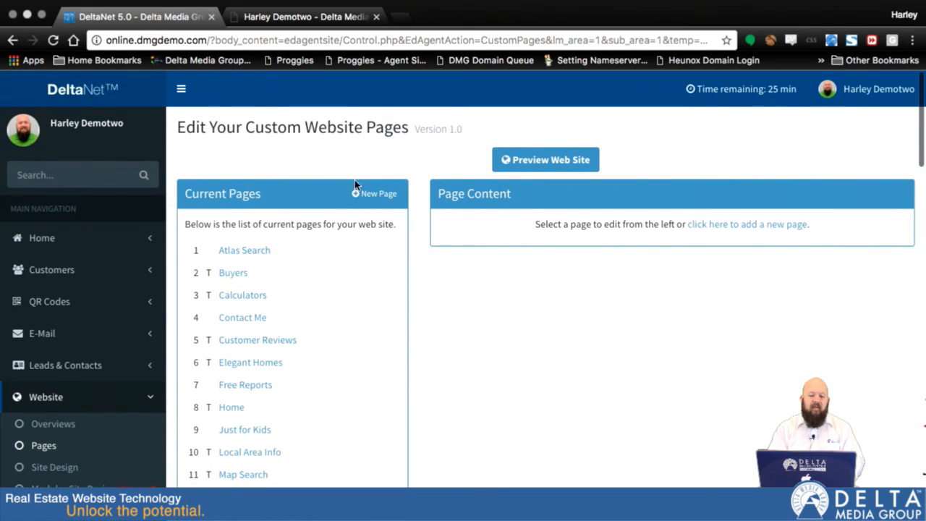
left_click(381, 194)
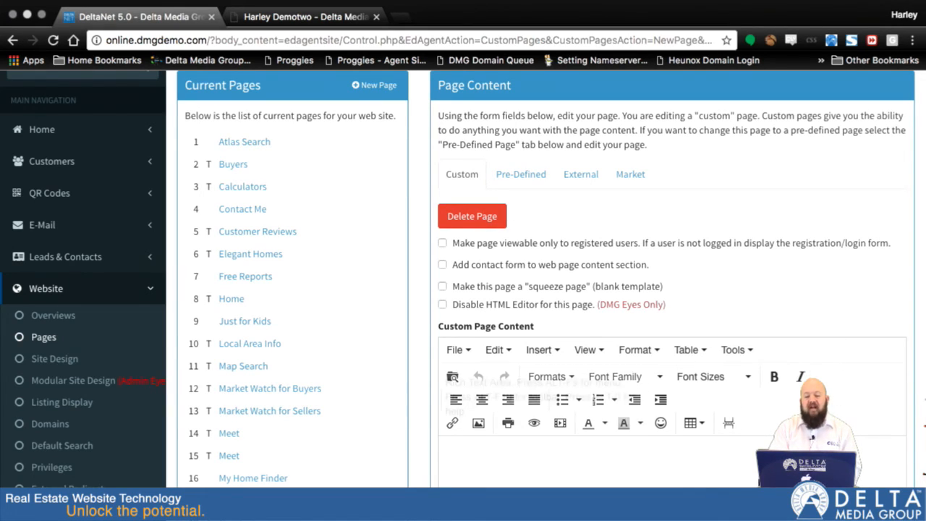
- Examine the new page's content editor, custom page variables, link settings, page title, meta tag and URL fields
scroll(808, 372, "down", 2)
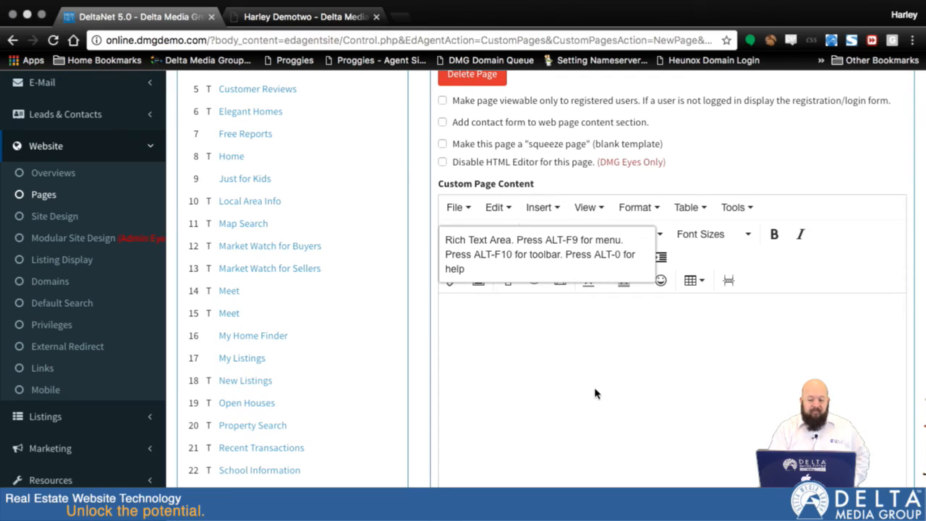
scroll(599, 382, "down", 3)
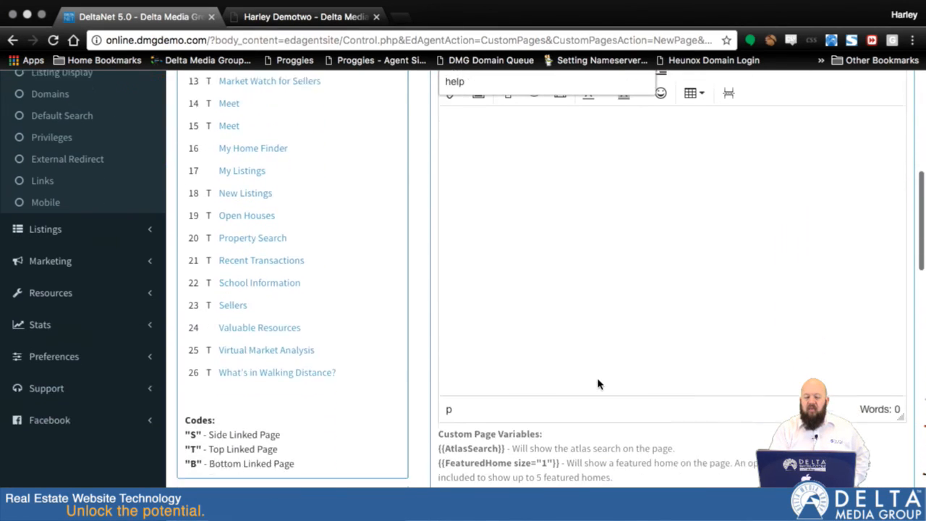
scroll(598, 383, "down", 2)
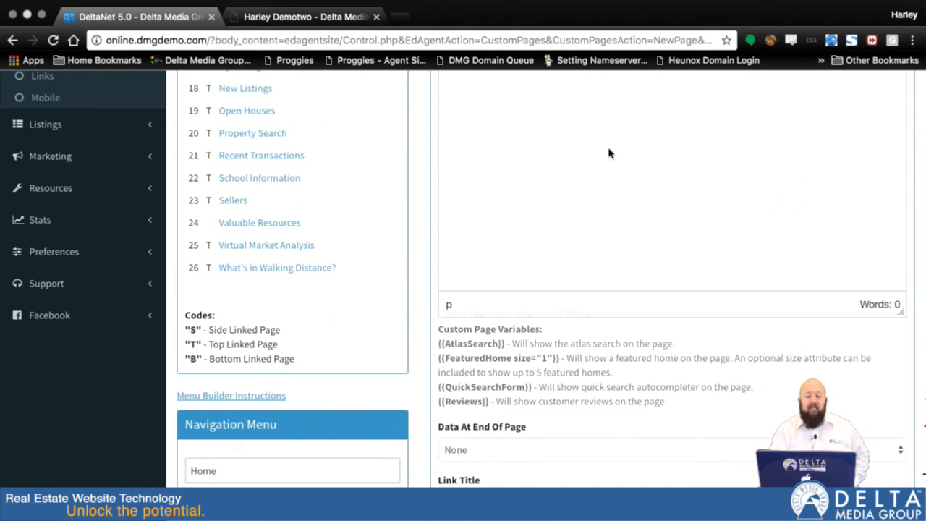
scroll(578, 159, "up", 2)
scroll(585, 217, "down", 5)
scroll(590, 286, "down", 2)
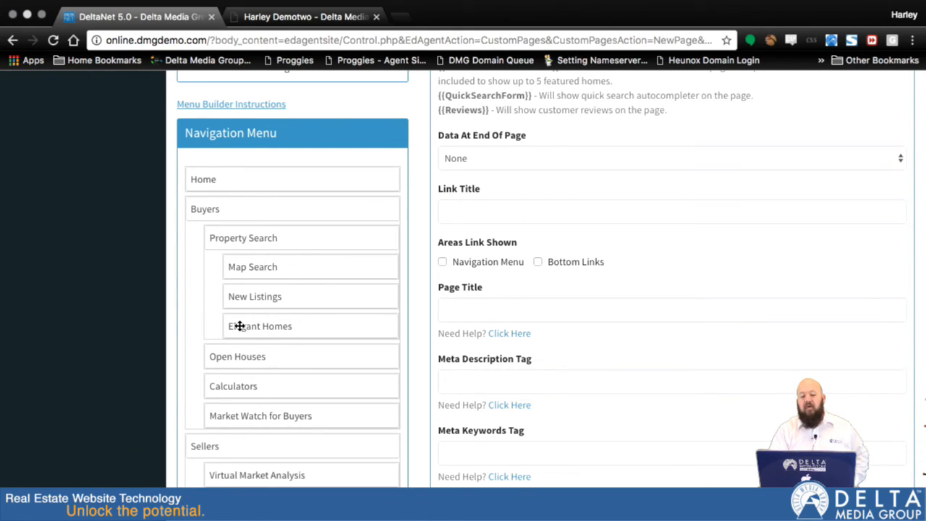
left_click(483, 313)
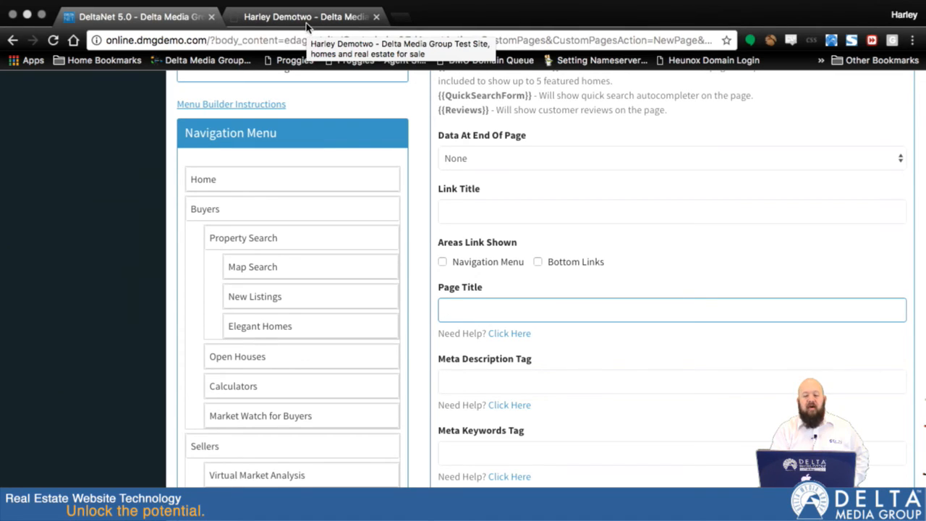
scroll(533, 366, "down", 2)
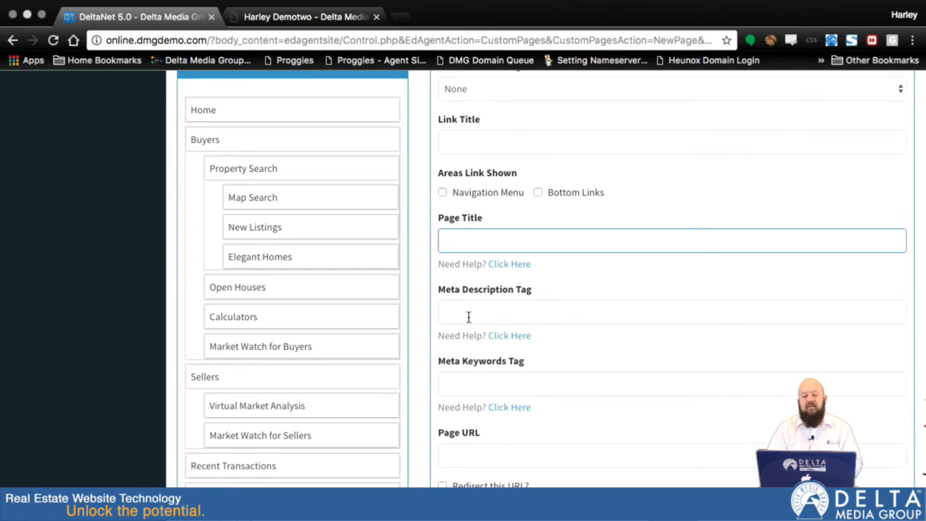
scroll(527, 389, "down", 3)
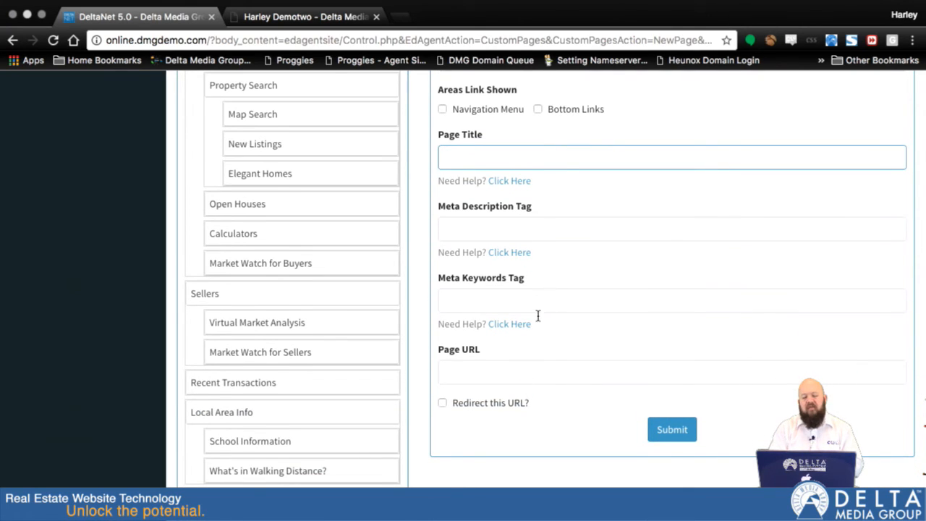
- Set the new page's URL to /my_custom_page
left_click(462, 382)
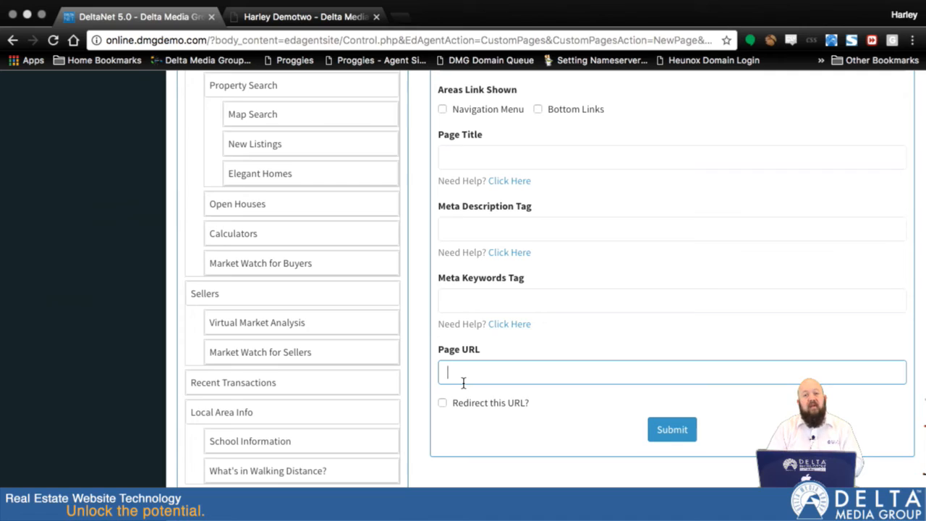
type("/my")
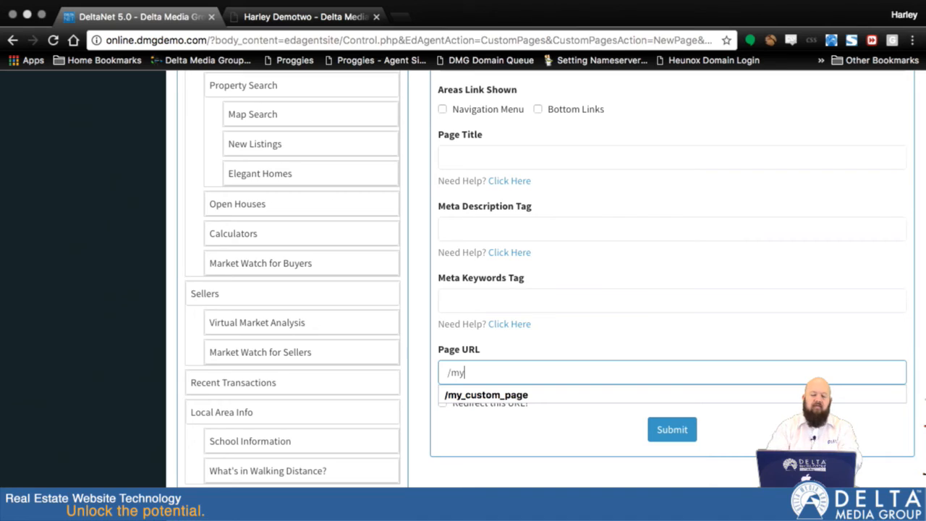
key("Down")
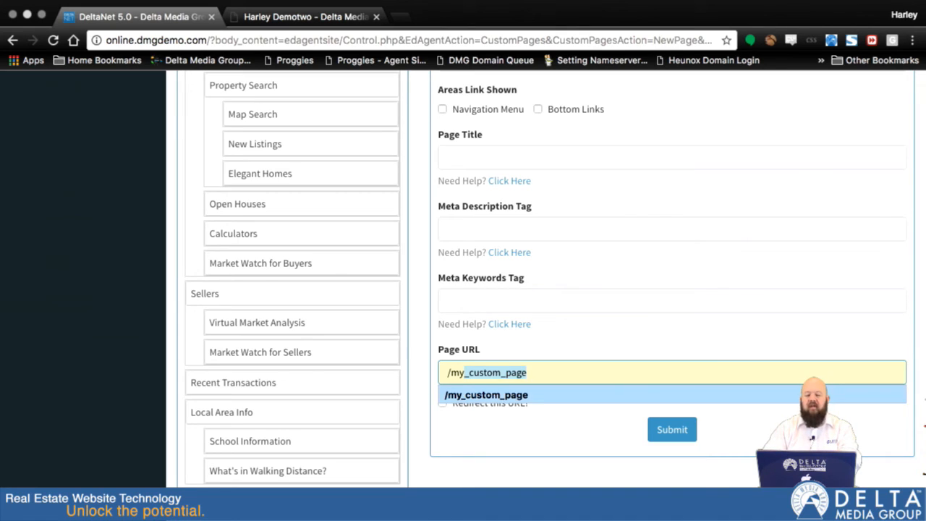
key("Return")
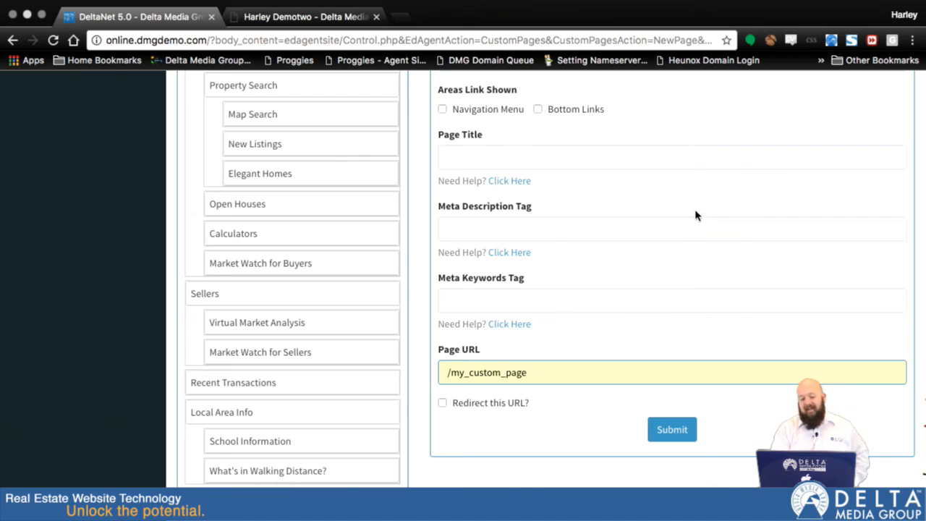
- Examine the link area options, the Bottom Links section and the footer of the live agent website
scroll(695, 216, "up", 3)
scroll(697, 211, "up", 3)
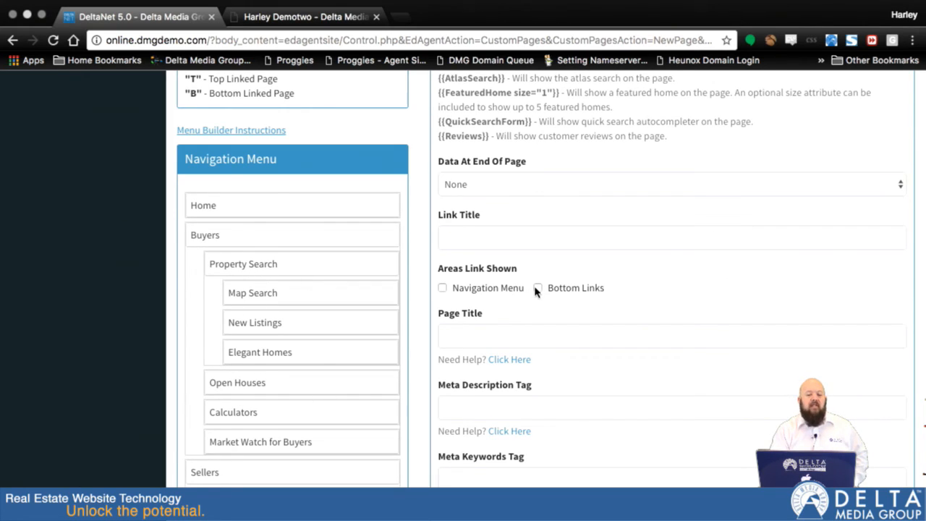
scroll(264, 471, "down", 15)
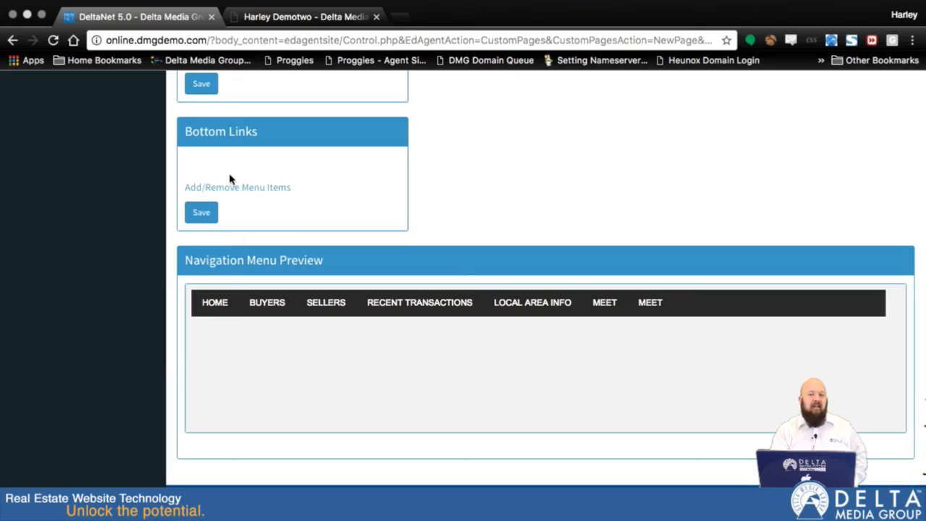
left_click(305, 19)
scroll(642, 473, "down", 10)
scroll(642, 474, "down", 15)
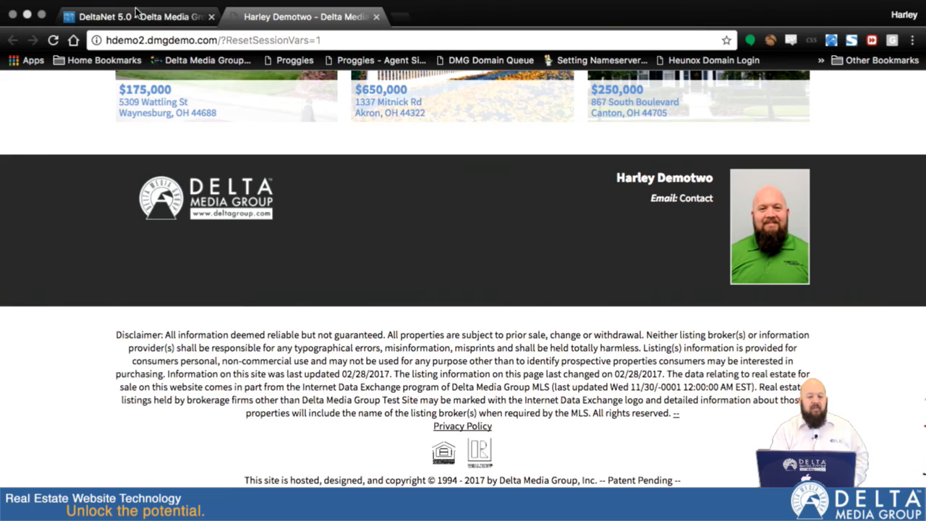
- Return to the new page in DeltaNet, make it viewable only to registered users and review its private page notice
left_click(156, 18)
scroll(748, 137, "up", 15)
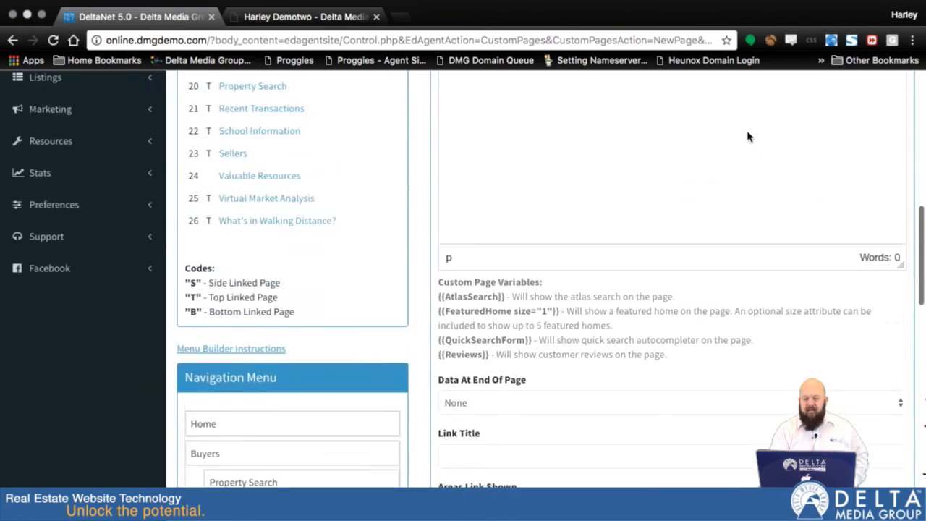
scroll(748, 132, "down", 1)
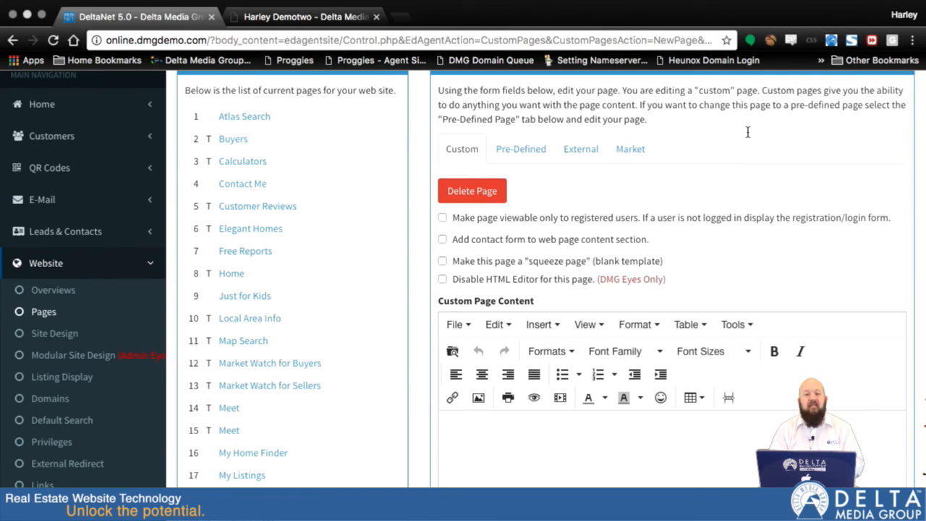
left_click(442, 218)
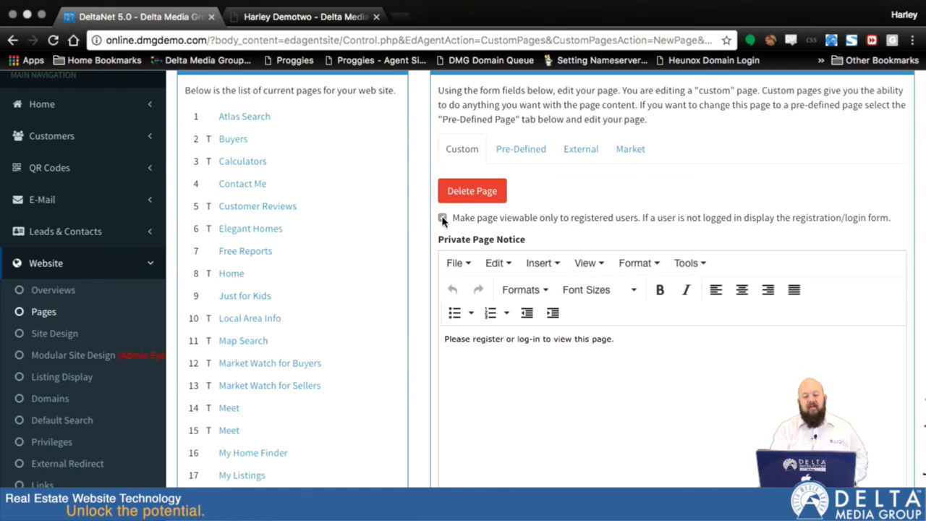
scroll(480, 217, "down", 4)
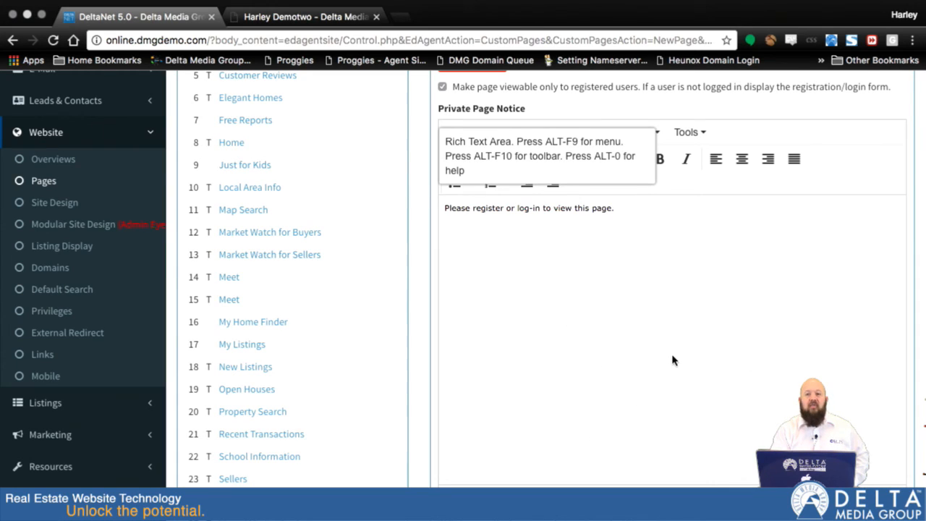
scroll(672, 360, "up", 5)
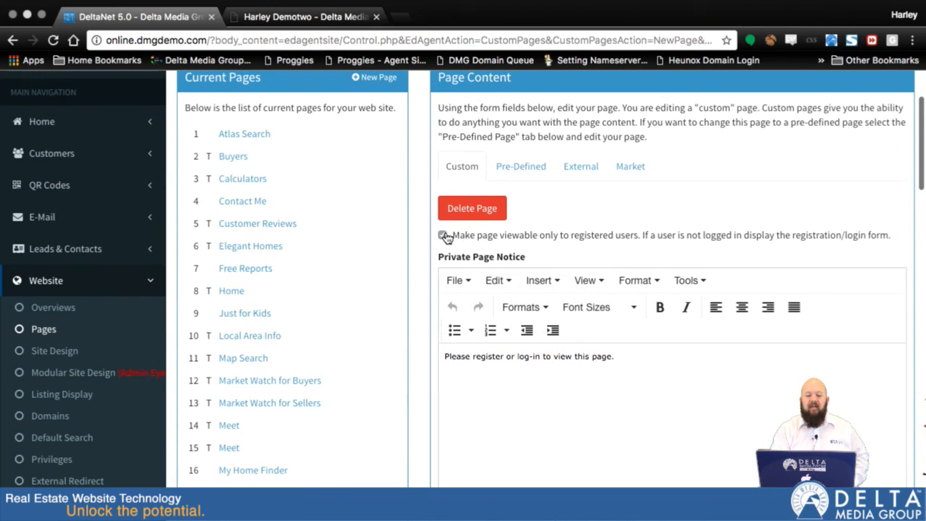
- Remove the registered-users-only restriction from the page and add a contact form to its content section
left_click(442, 235)
left_click(443, 257)
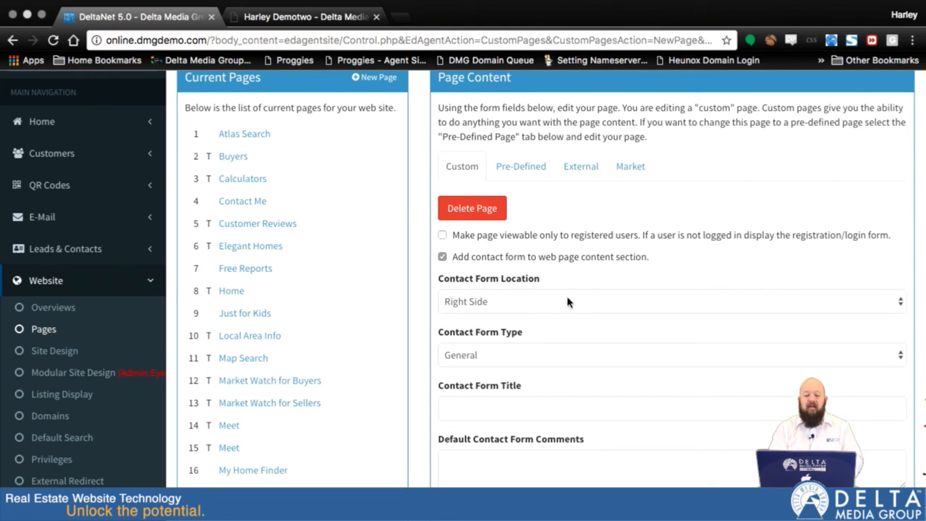
- Set the contact form title to "Contact form title" and the default contact form comments to "some stuff"
scroll(589, 320, "down", 2)
left_click(513, 343)
type("C")
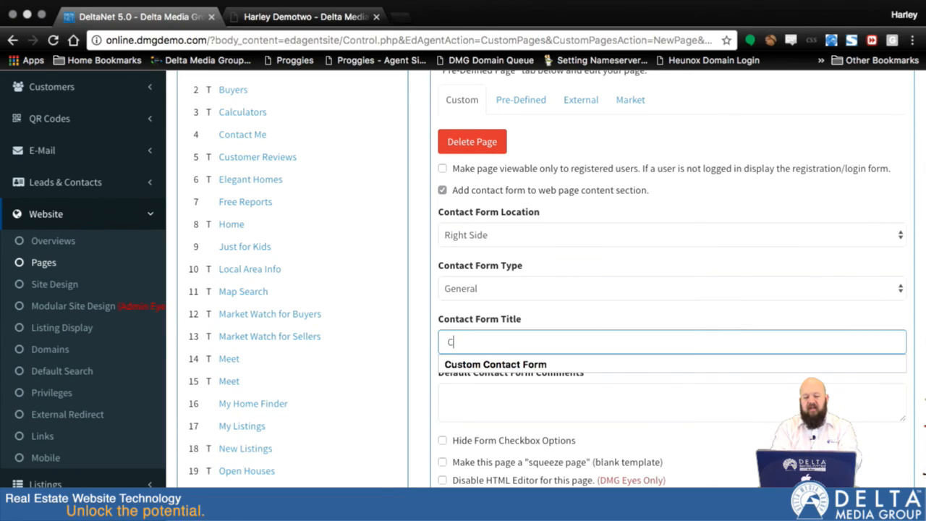
type("ontac form")
key("BackSpace")
key("BackSpace")
key("BackSpace")
key("BackSpace")
key("BackSpace")
key("BackSpace")
type("t form title")
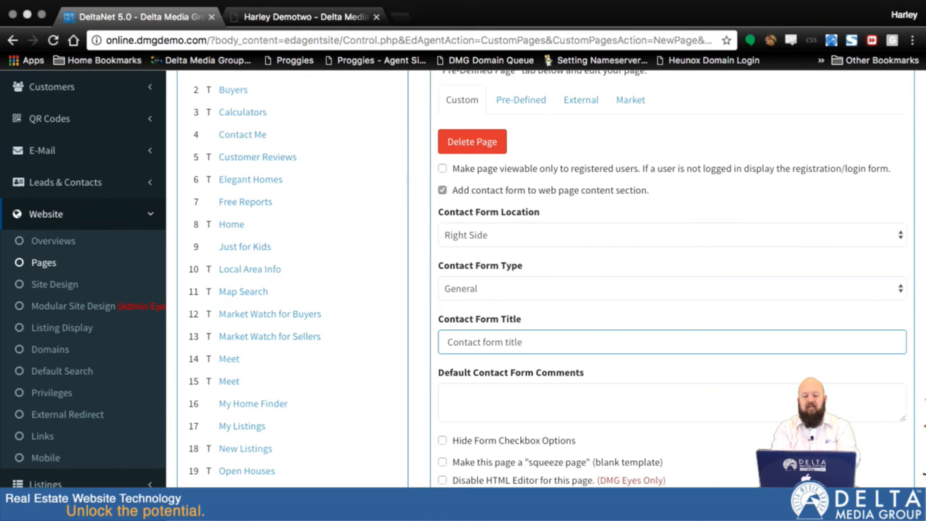
left_click(448, 396)
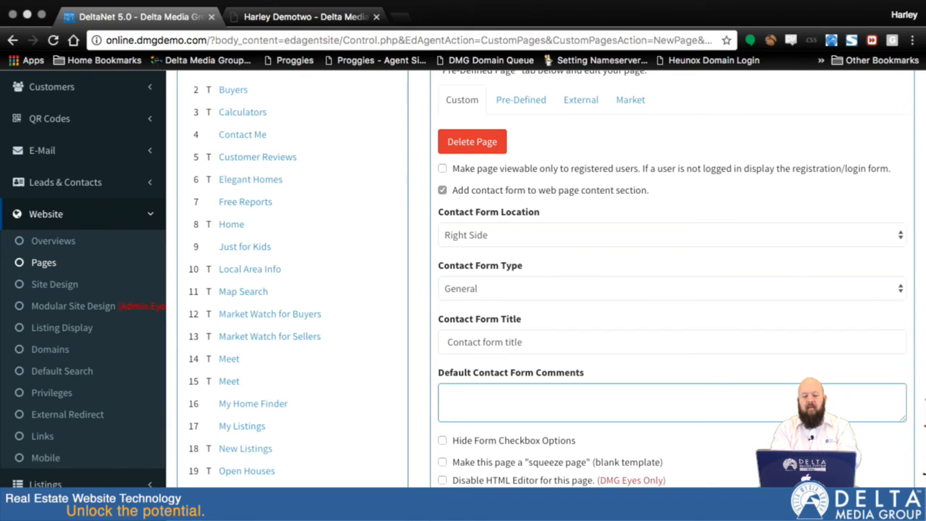
type("some stuff")
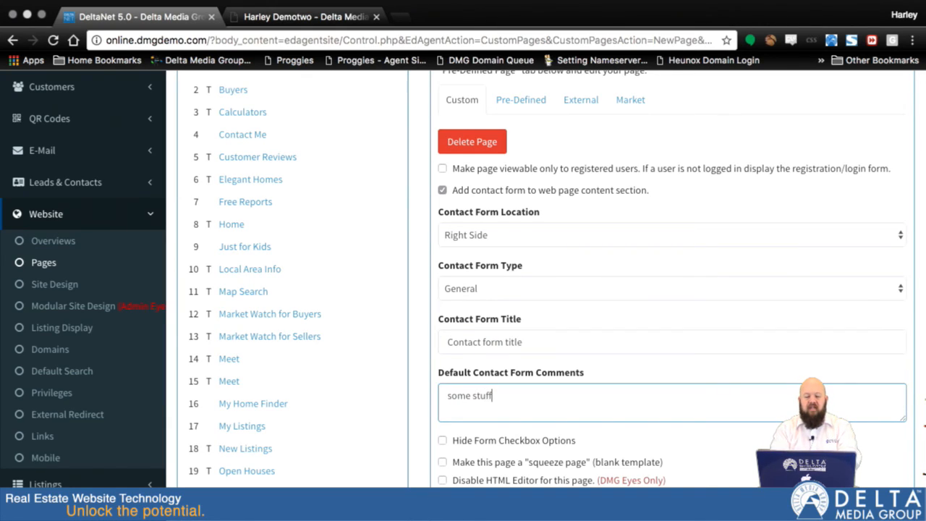
- Place the contact form on the Left Side and review the available form types, keeping General
scroll(560, 398, "down", 1)
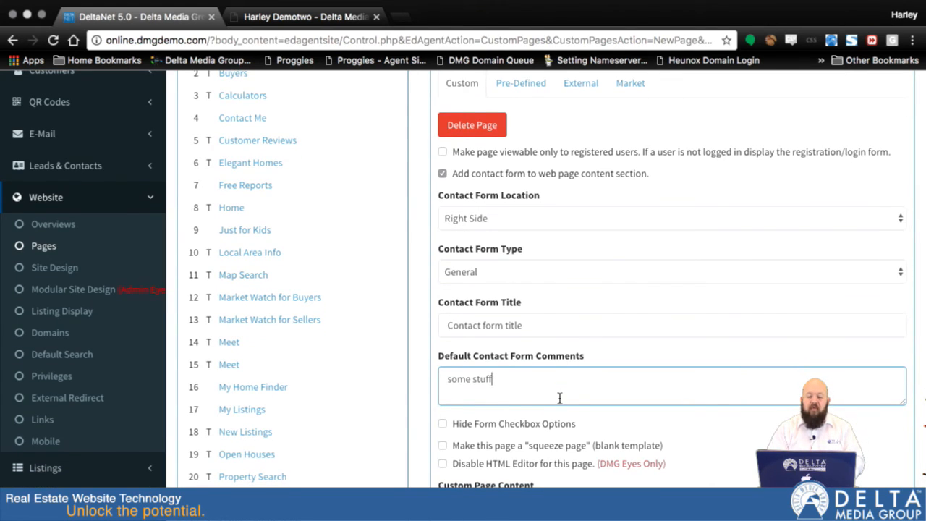
left_click(513, 225)
left_click(508, 233)
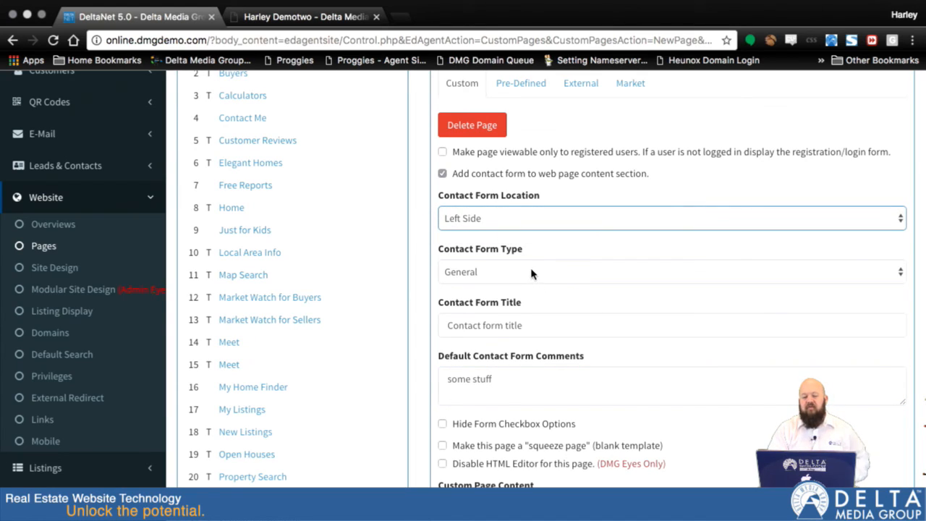
left_click(483, 274)
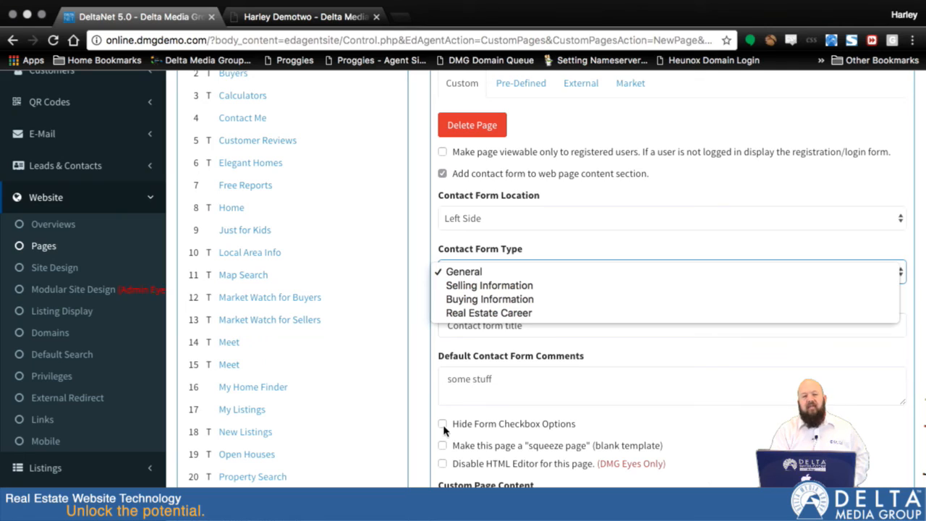
left_click(635, 420)
- Enter "this page has a form" as the custom page content
scroll(664, 448, "down", 5)
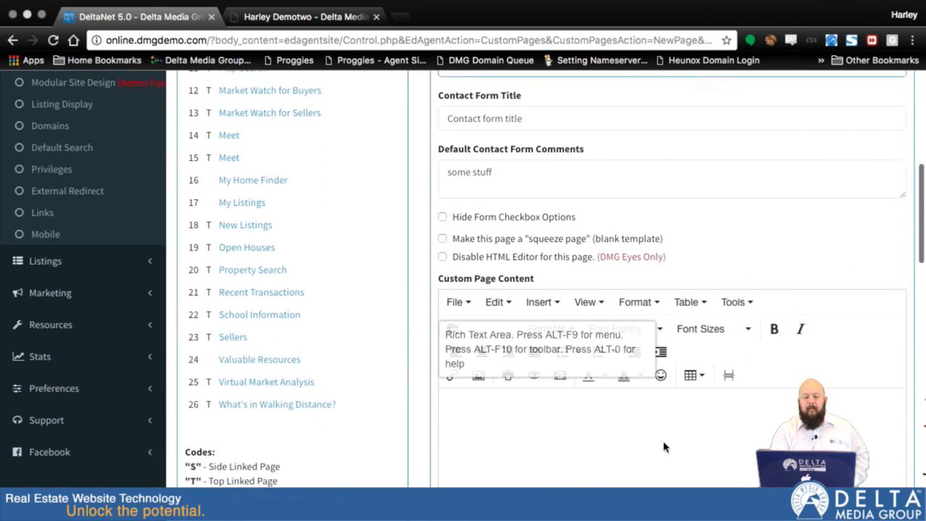
left_click(490, 429)
type("t")
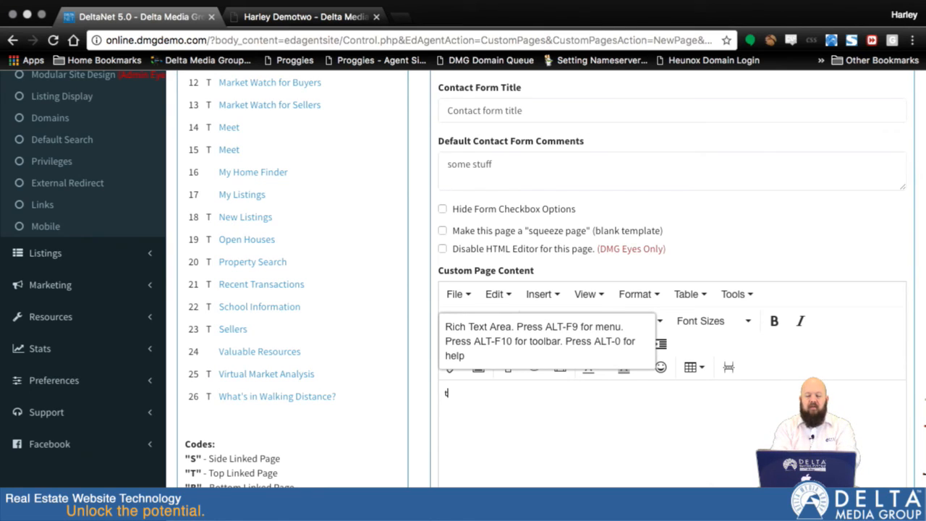
type("his page has a form")
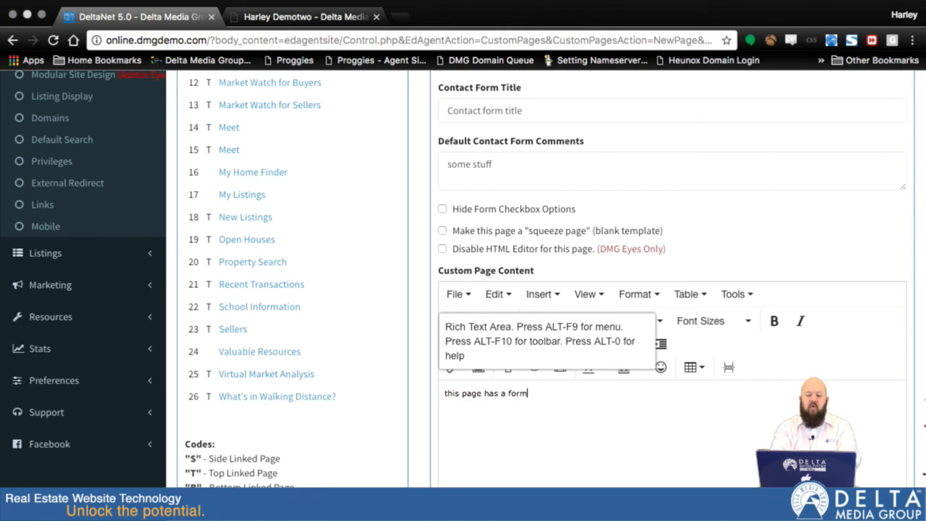
- Set the page's link title to "Custom form page"
scroll(407, 452, "down", 12)
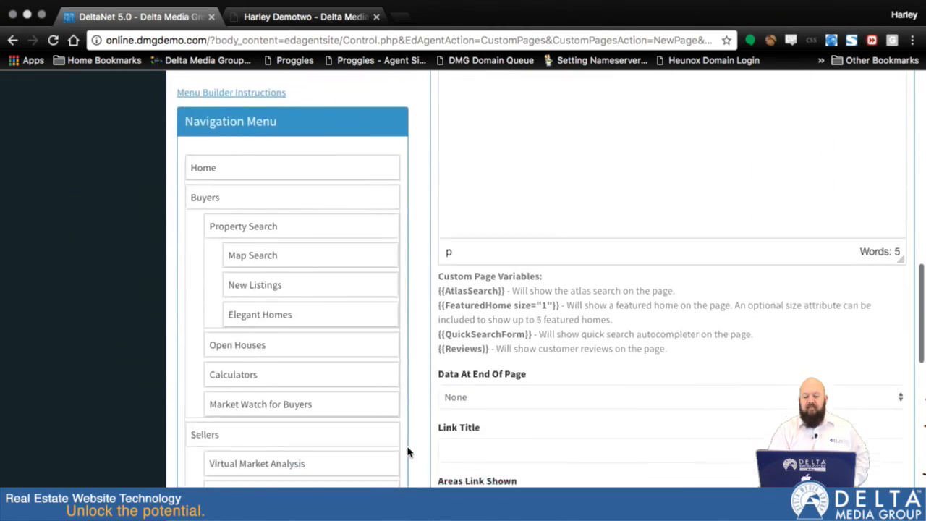
scroll(407, 452, "down", 3)
left_click(554, 145)
type("Custom form")
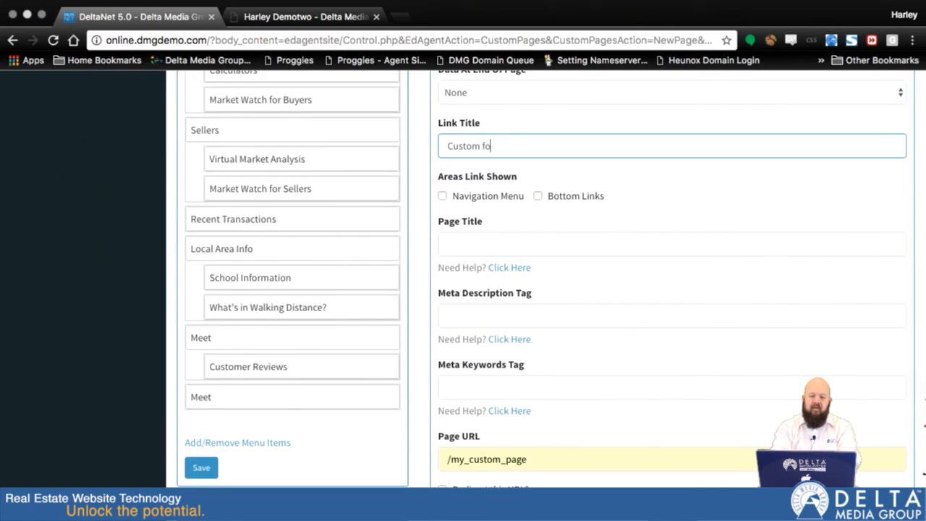
key("BackSpace")
key("BackSpace")
type("rm page")
- Set the page title to "custom form page" with the navigation menu link left off, and submit the page
key("Tab")
key("space")
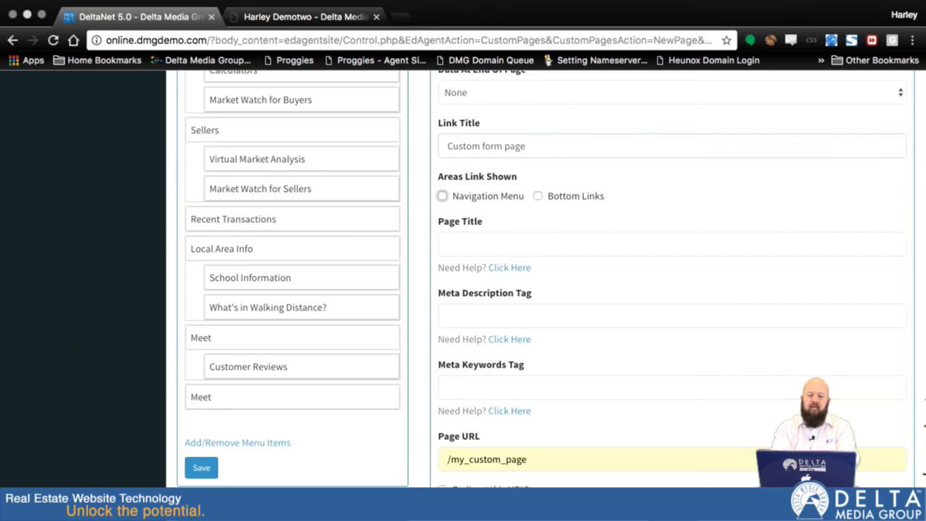
key("Tab")
key("Tab")
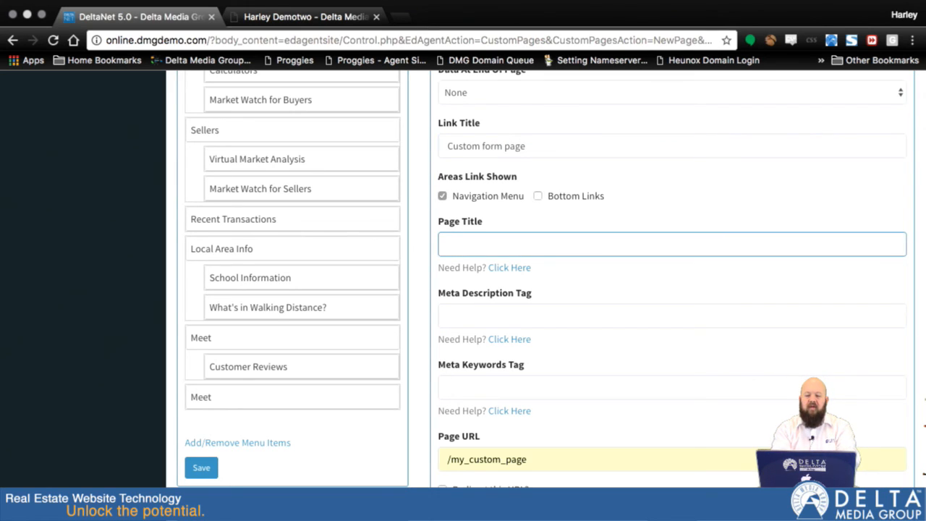
type("custom")
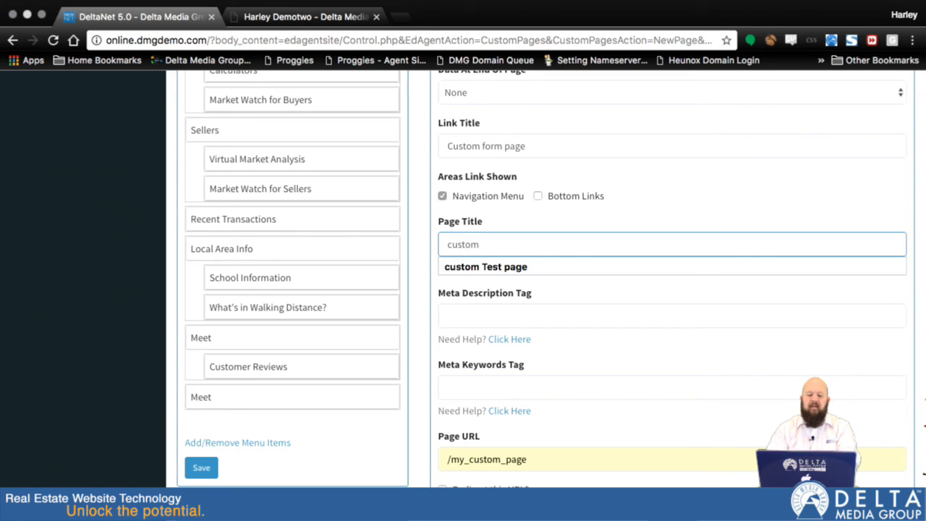
left_click(442, 196)
left_click(488, 249)
type("form page")
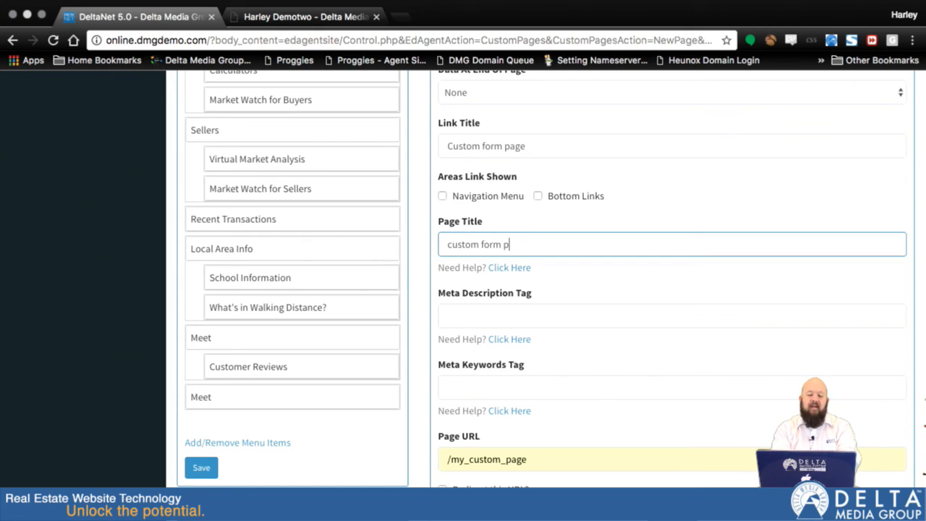
scroll(559, 314, "down", 3)
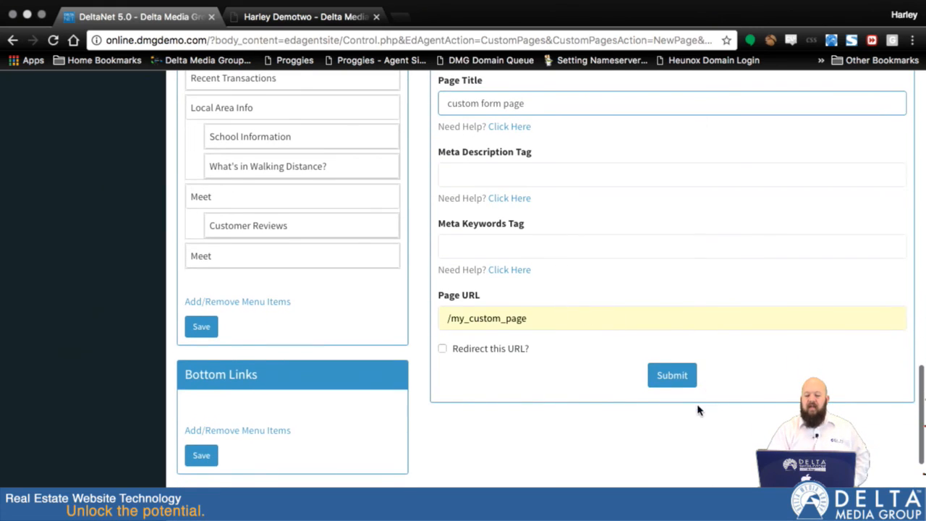
left_click(671, 376)
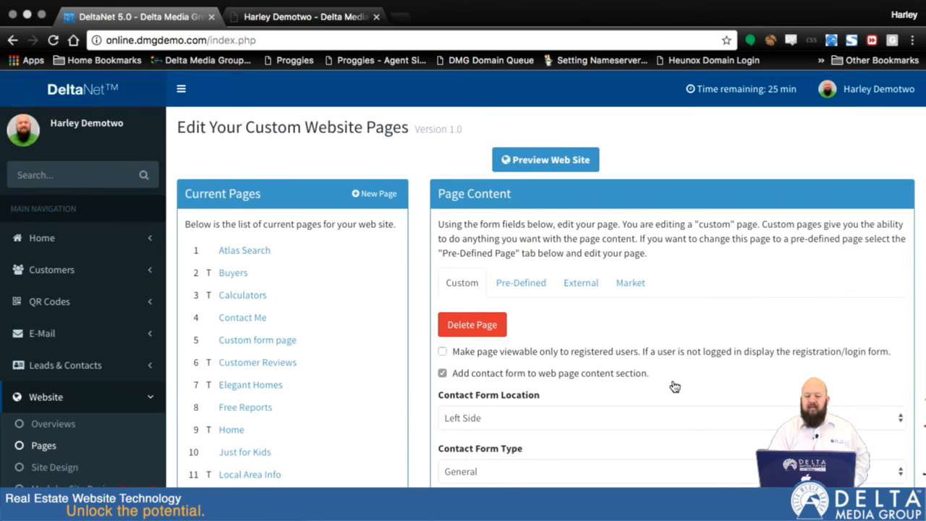
scroll(674, 387, "down", 6)
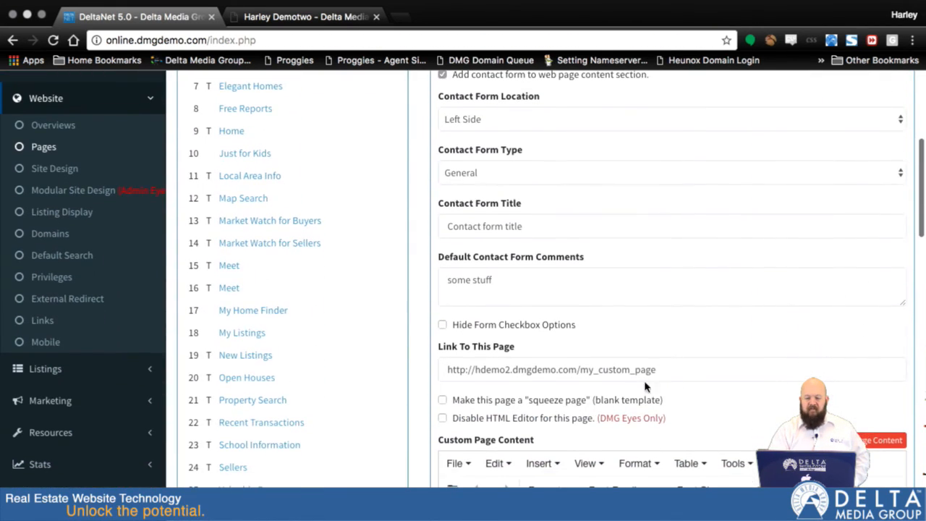
left_click(577, 370)
key("super+a")
key("super+c")
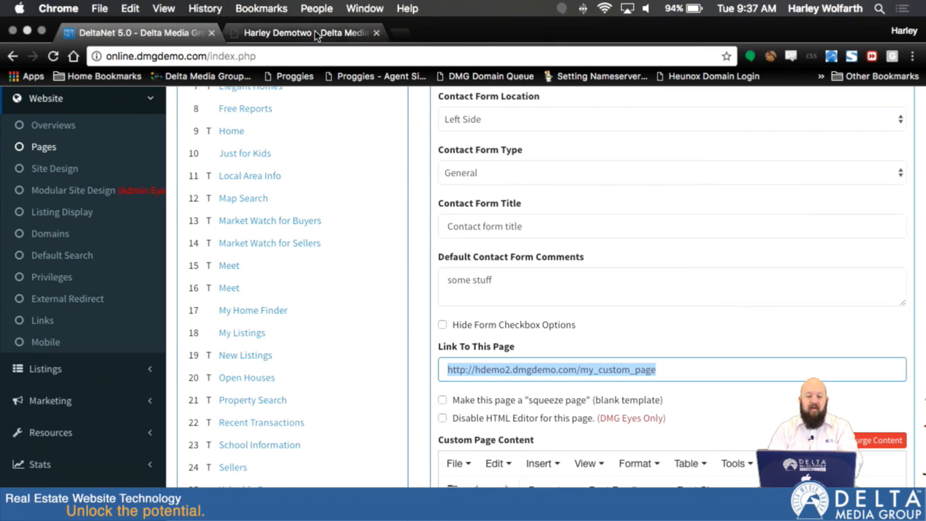
left_click(405, 34)
key("super+v")
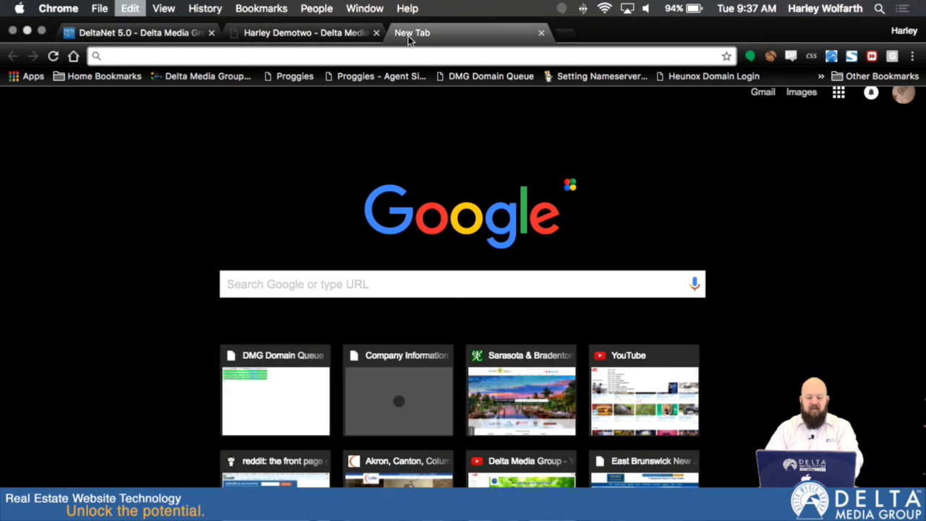
key("Return")
- Examine the live custom page's layout and its contact form, including the fields, service checkboxes, default comments and submission area
scroll(467, 320, "down", 2)
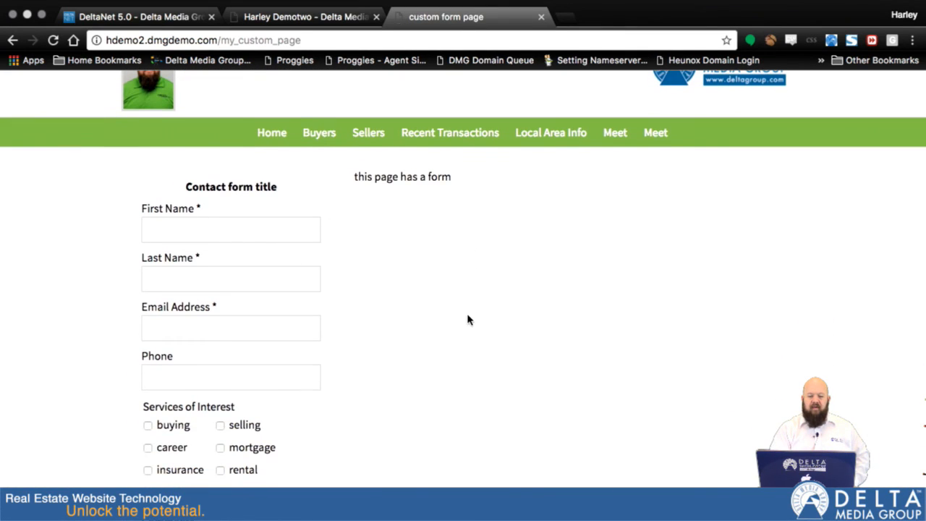
scroll(444, 155, "up", 2)
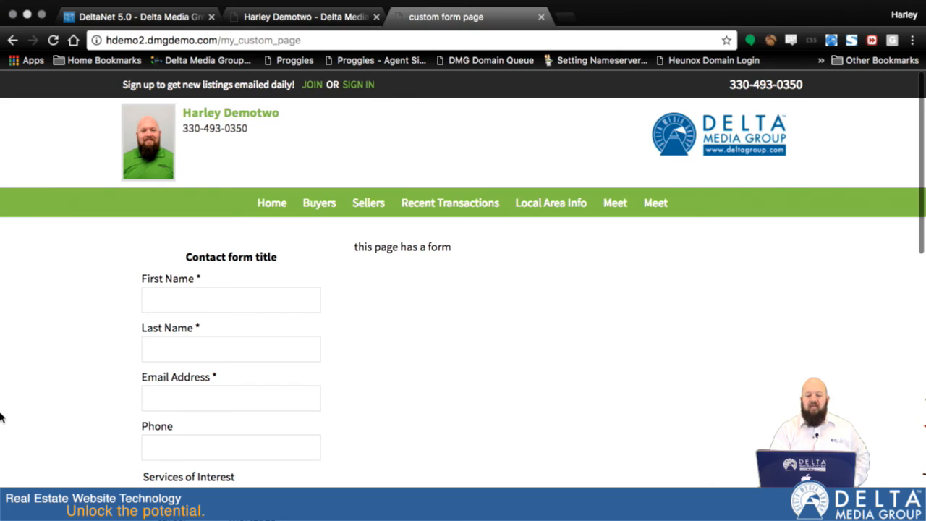
scroll(216, 423, "down", 5)
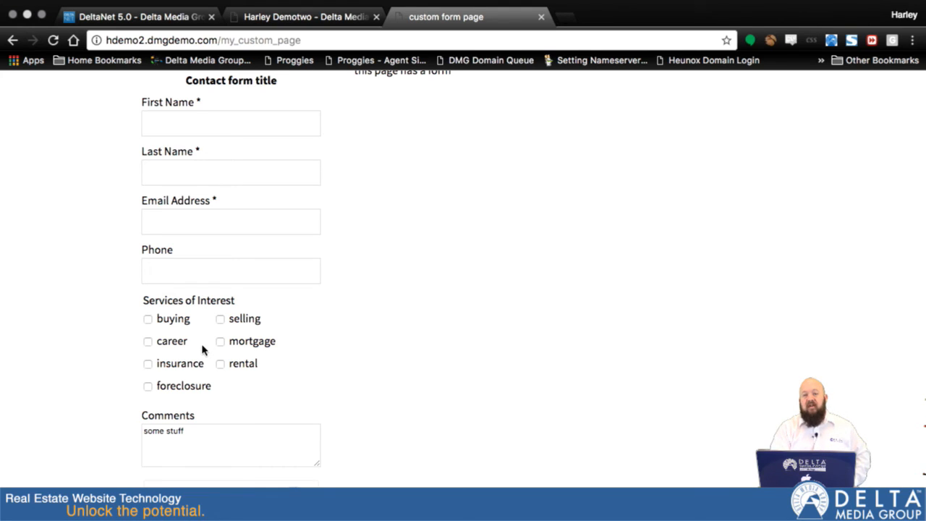
scroll(219, 415, "down", 3)
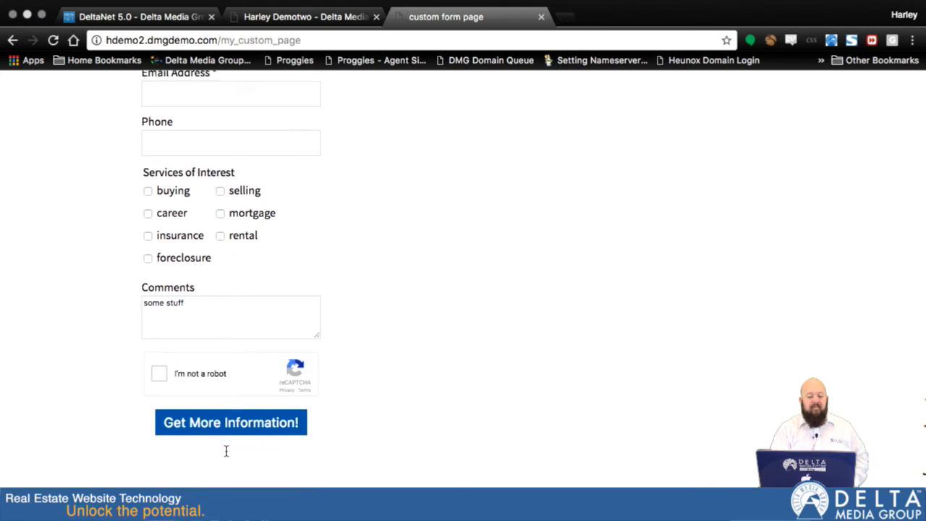
scroll(227, 448, "up", 7)
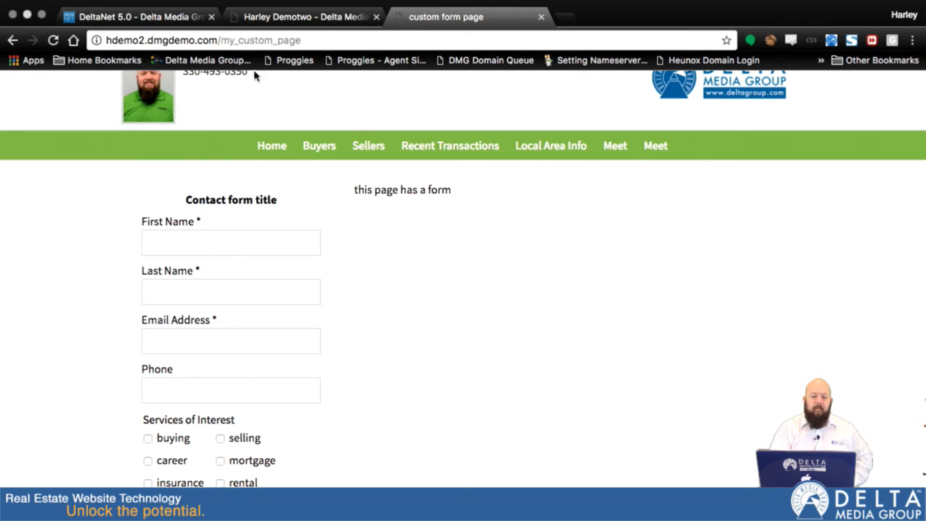
- Return to the page editor in DeltaNet, make the custom page a squeeze page with a blank template and submit it
left_click(307, 16)
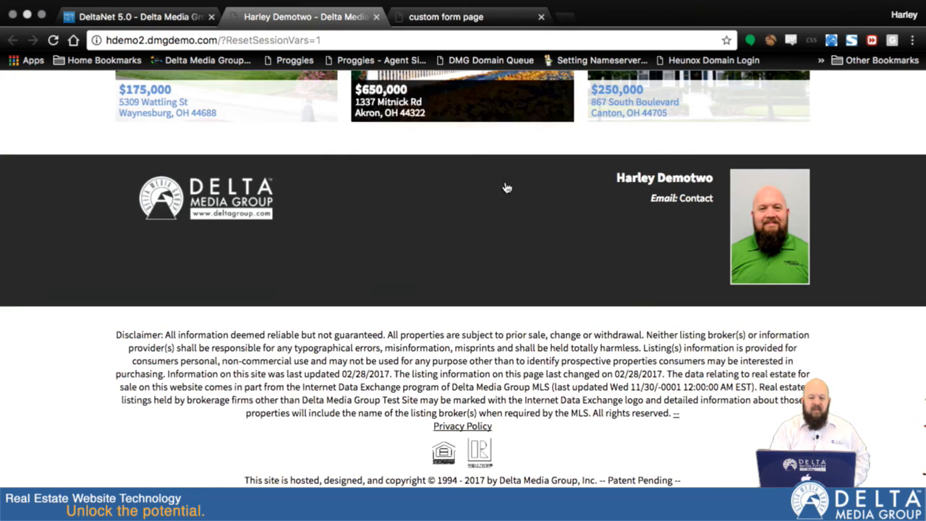
left_click(124, 33)
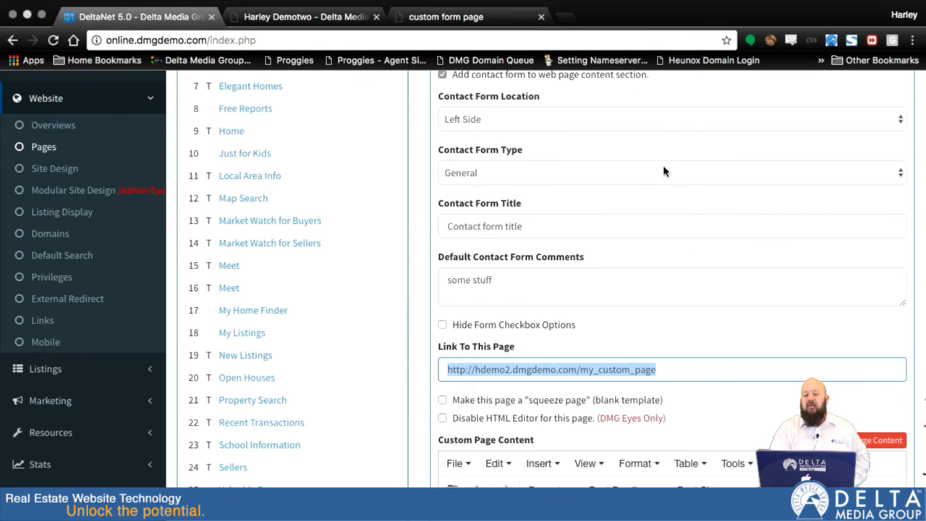
scroll(579, 253, "down", 5)
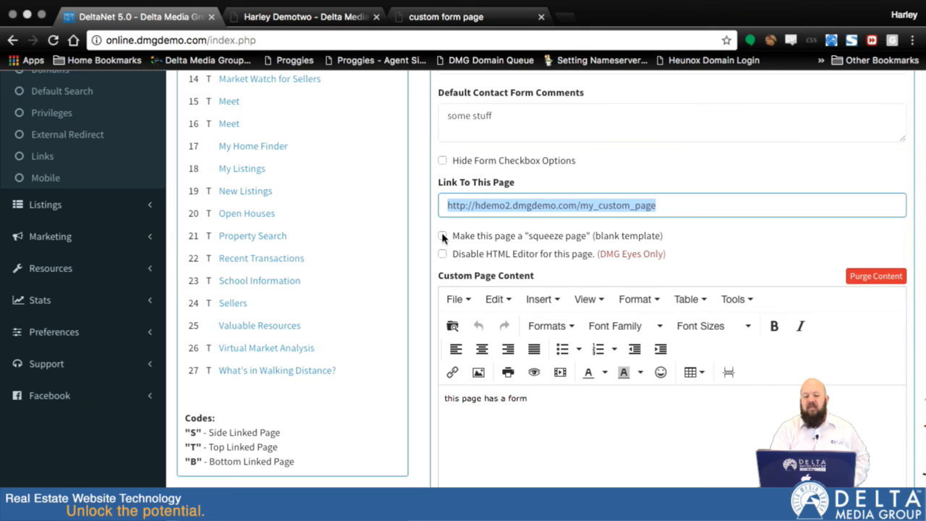
left_click(443, 236)
scroll(768, 258, "down", 3)
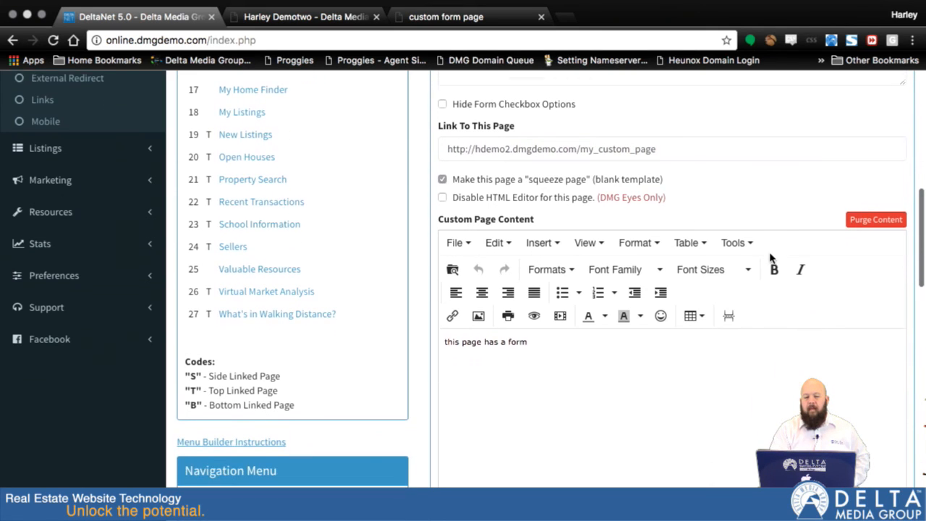
scroll(770, 259, "down", 15)
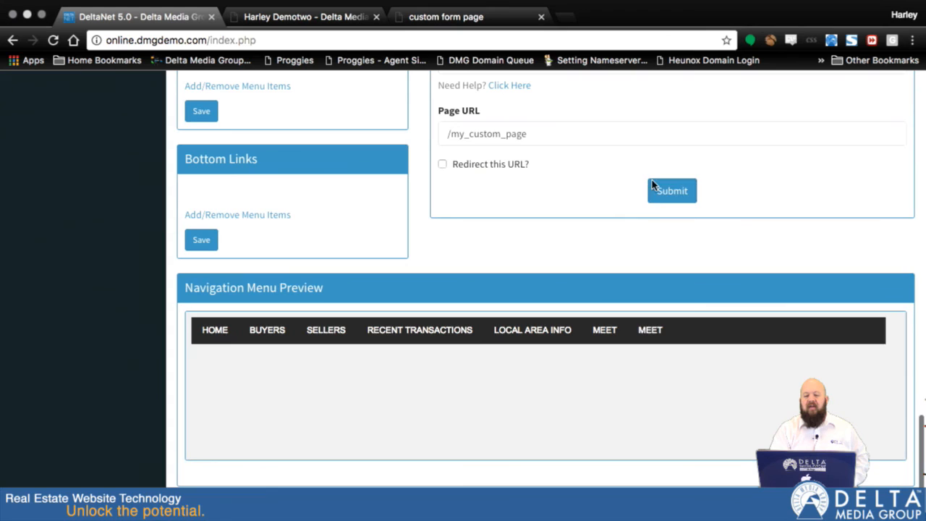
left_click(667, 195)
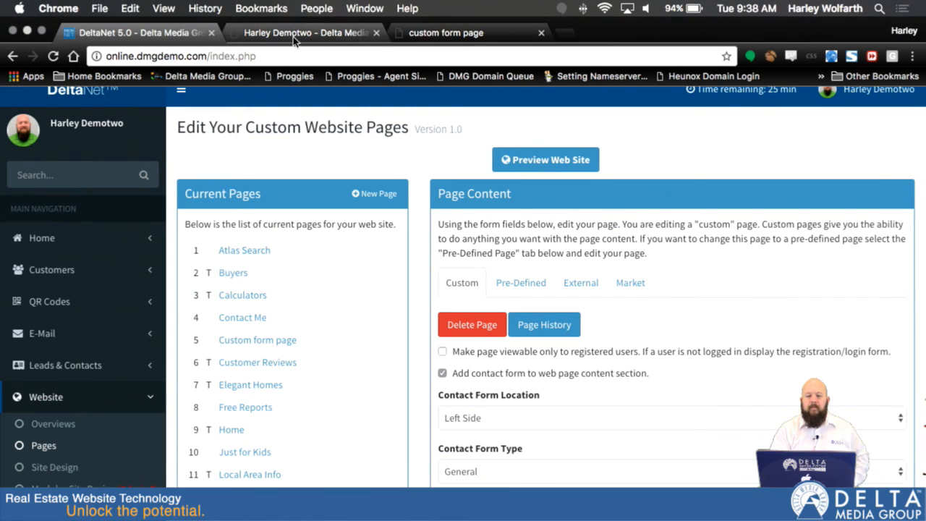
- Switch to the live custom page and reload it to view the squeeze page layout
left_click(432, 34)
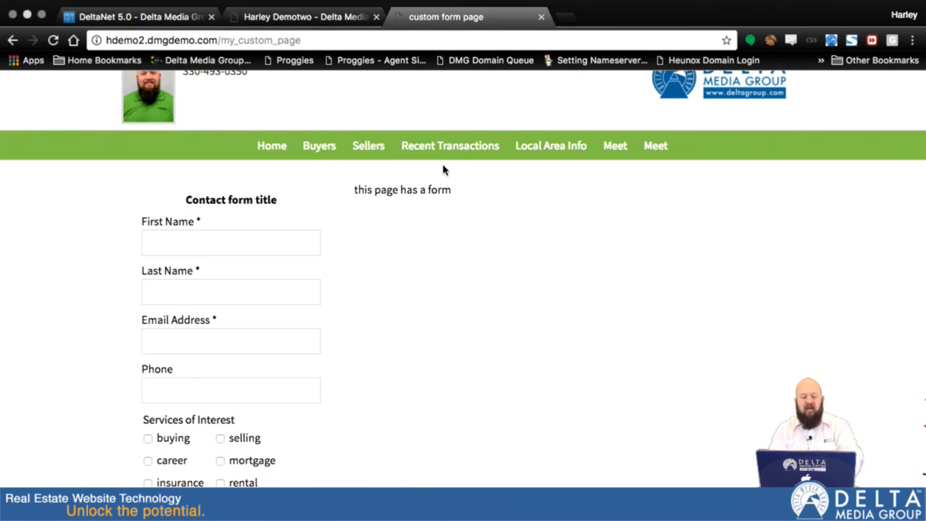
key("super+r")
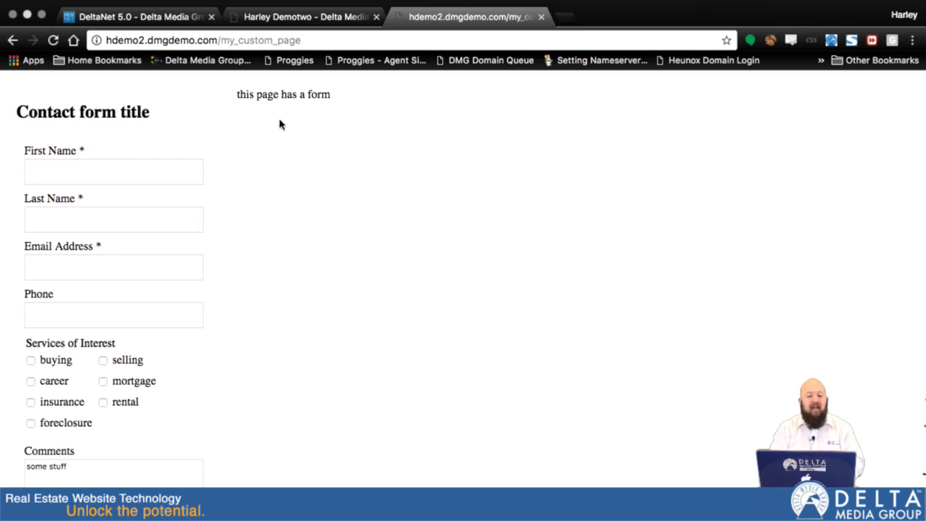
- Return to the page editor in DeltaNet and review the custom page's remaining settings down to the meta tags and Page URL
mouse_move(210, 4)
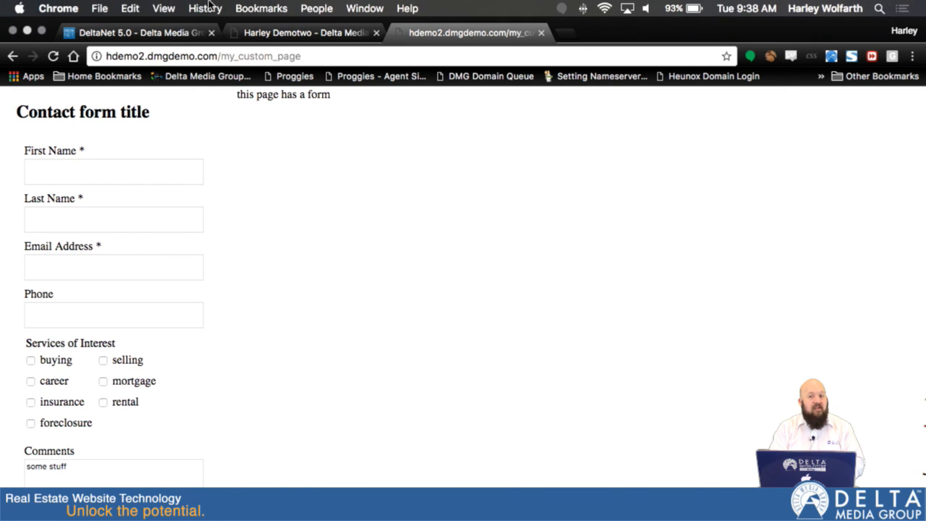
left_click(169, 32)
scroll(718, 428, "down", 3)
scroll(718, 428, "down", 3)
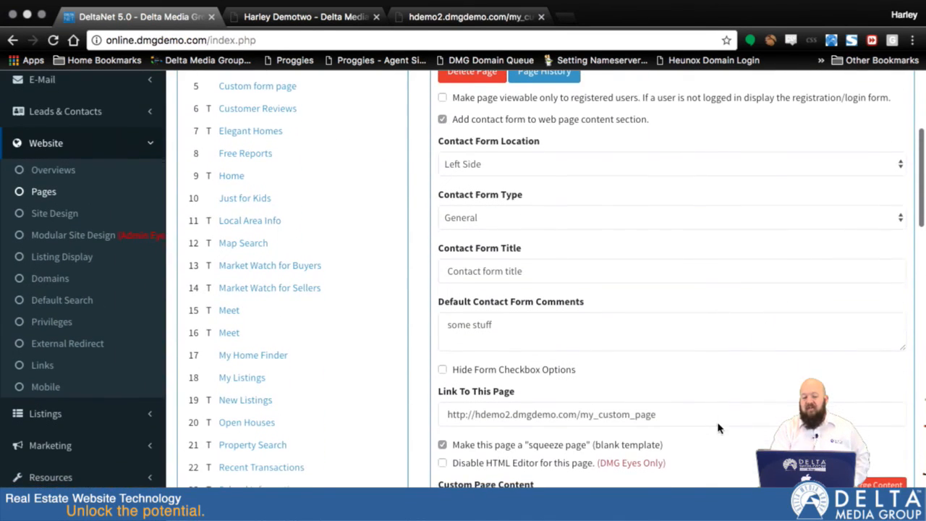
scroll(440, 448, "down", 3)
scroll(440, 456, "down", 10)
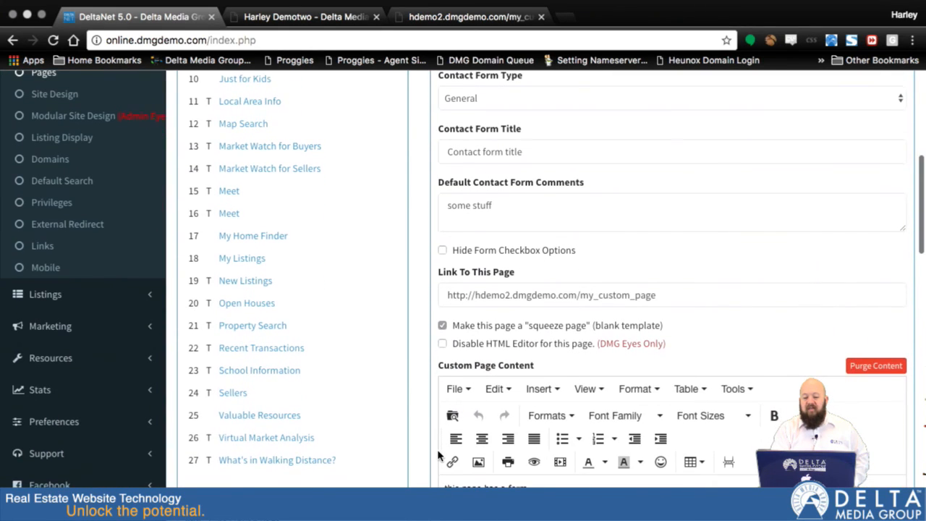
scroll(437, 454, "down", 5)
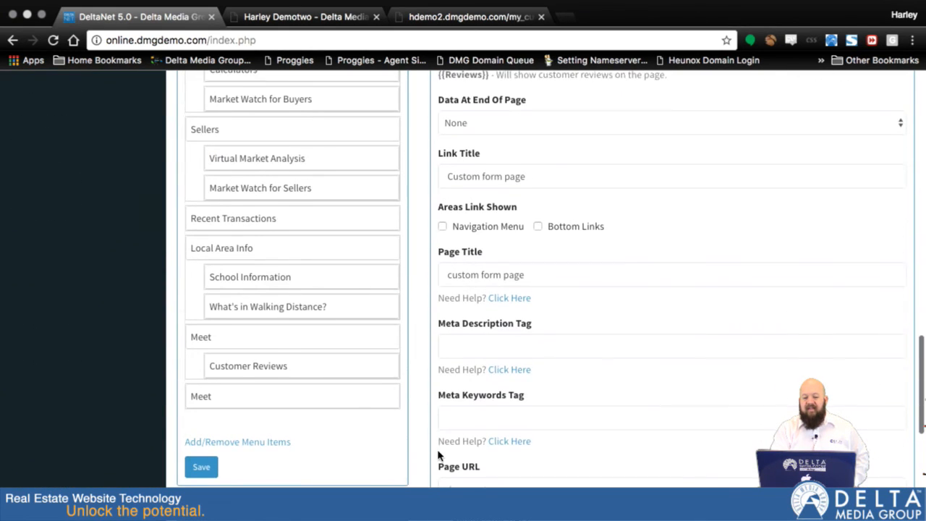
scroll(437, 454, "down", 4)
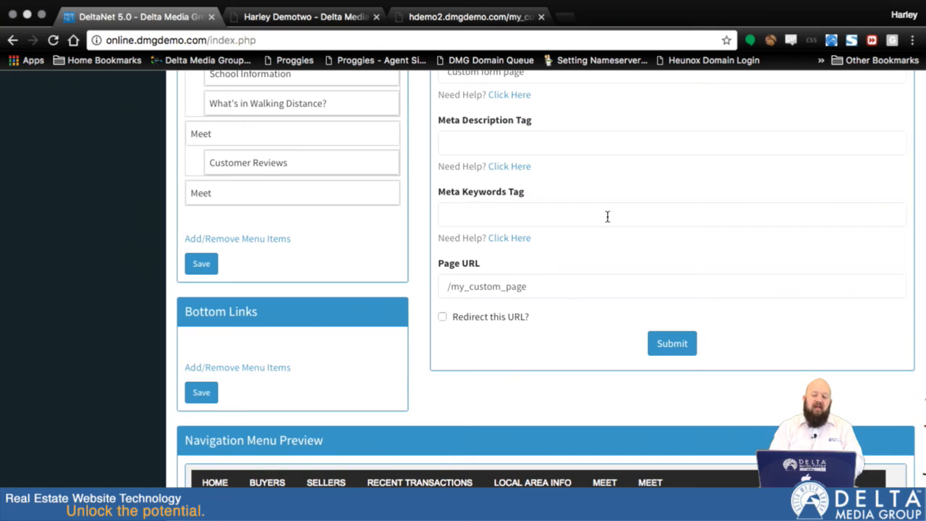
scroll(606, 214, "down", 1)
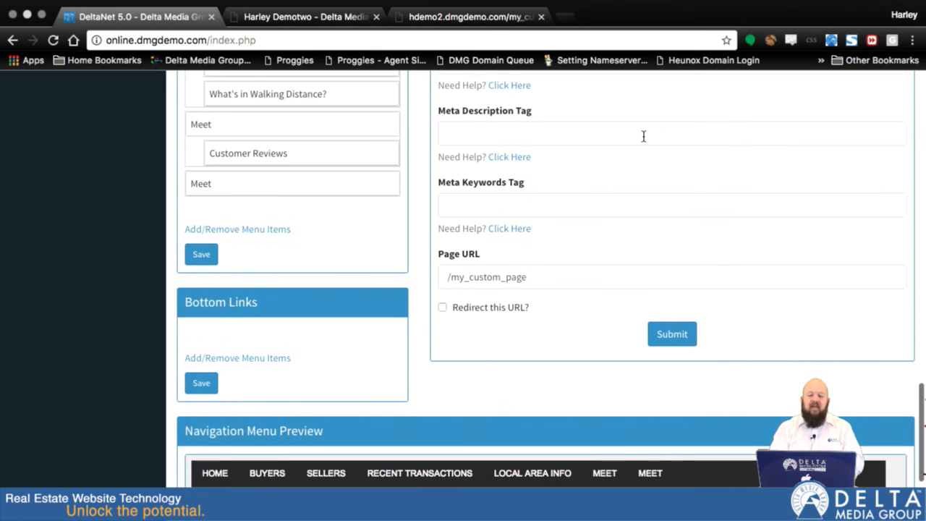
- View the choices for Data At End Of Page and leave it set to None
scroll(643, 137, "up", 4)
scroll(643, 138, "up", 3)
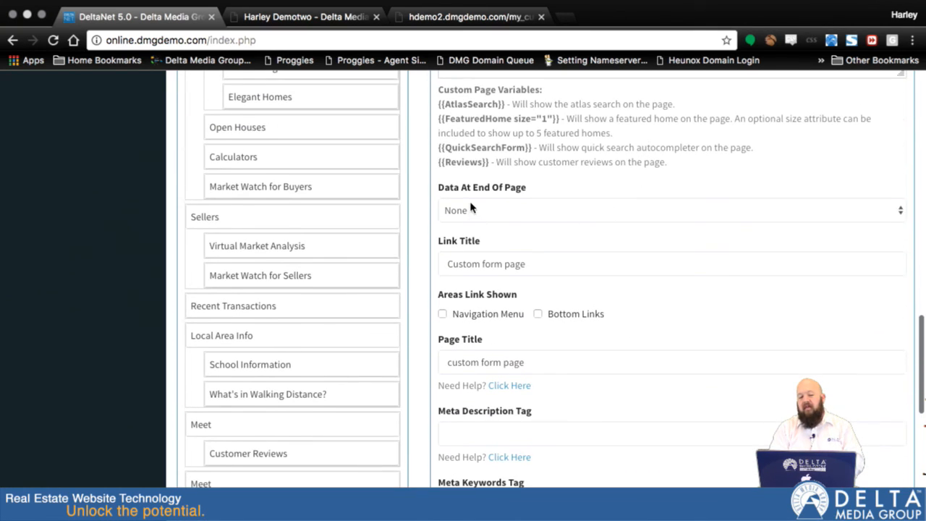
left_click(471, 211)
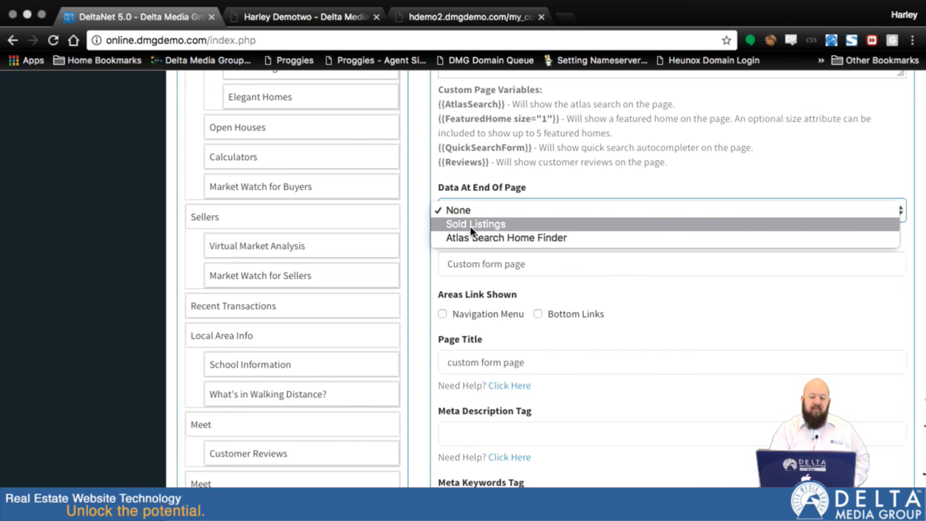
left_click(430, 273)
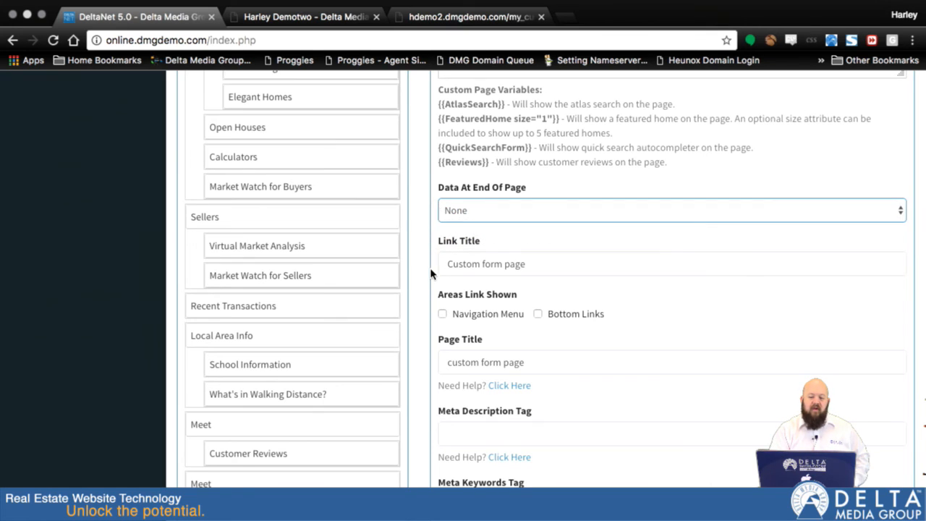
- Turn on redirection for the custom page's URL and place the cursor in the Redirect URL field
scroll(419, 314, "down", 5)
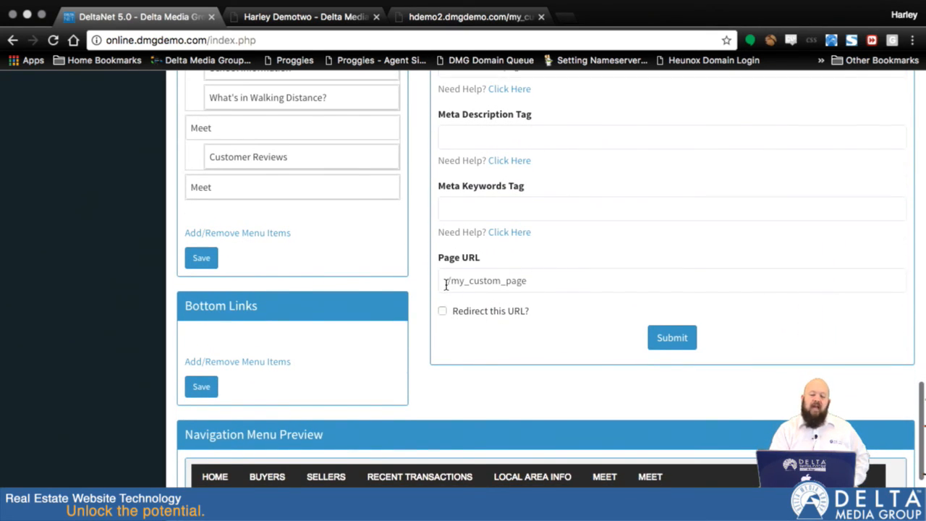
left_click(442, 311)
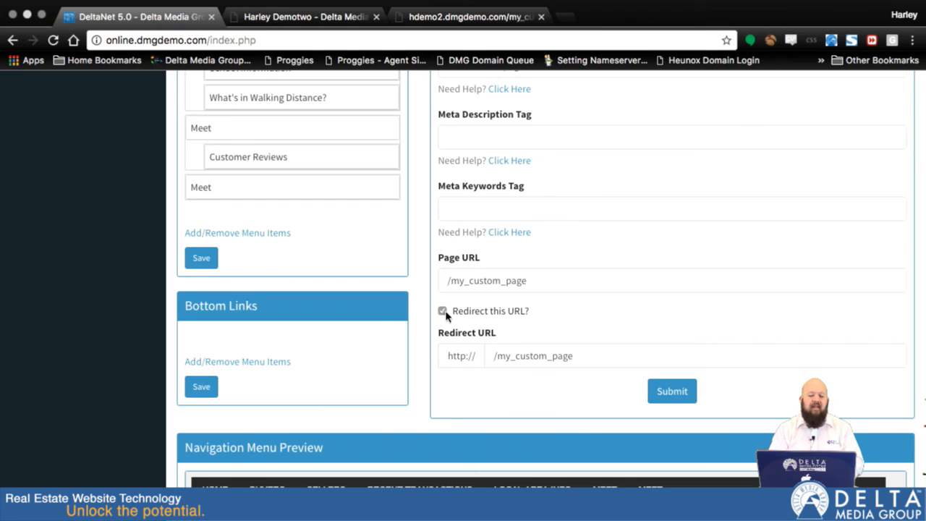
left_click(528, 359)
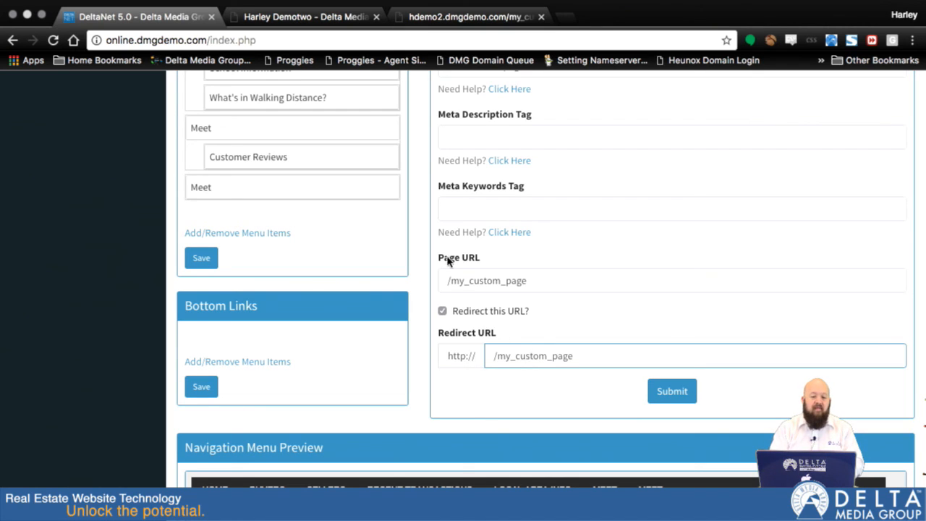
- On the live website, open Property Search under Buyers and load the filtered results at hdemo2.dmgdemo.com/results/?feat=1
left_click(253, 16)
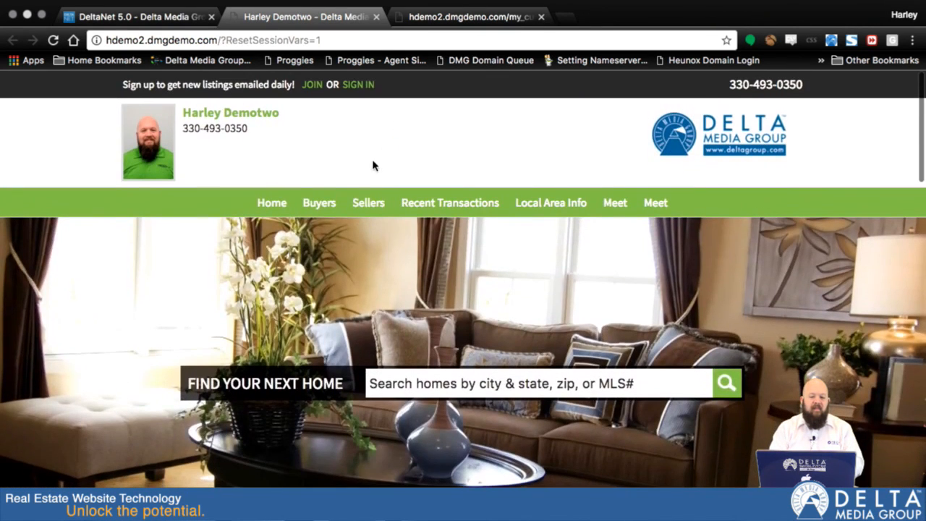
mouse_move(326, 207)
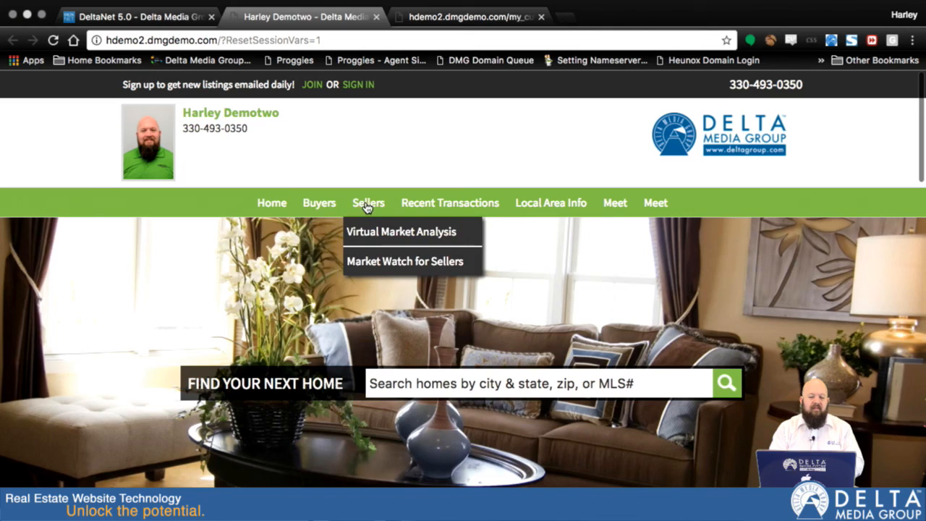
mouse_move(316, 227)
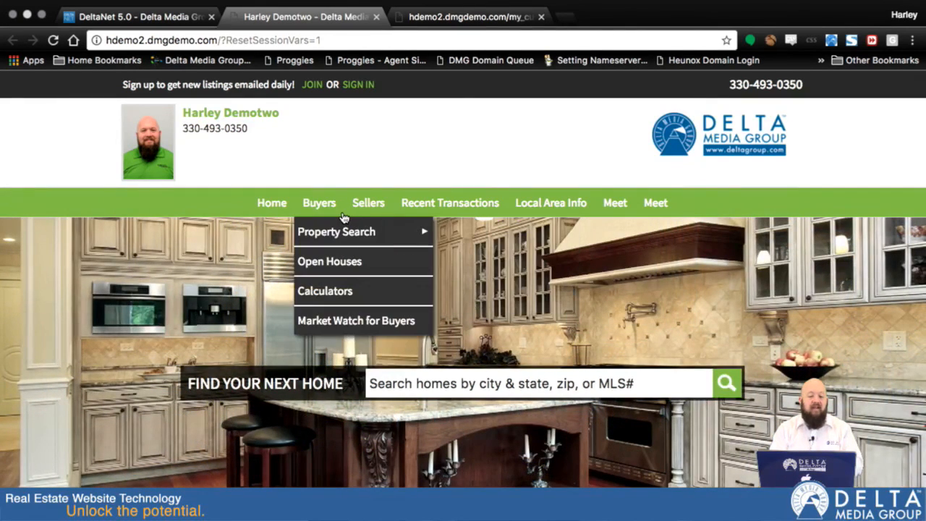
left_click(338, 231)
left_click(273, 32)
left_click(275, 37)
type("feat")
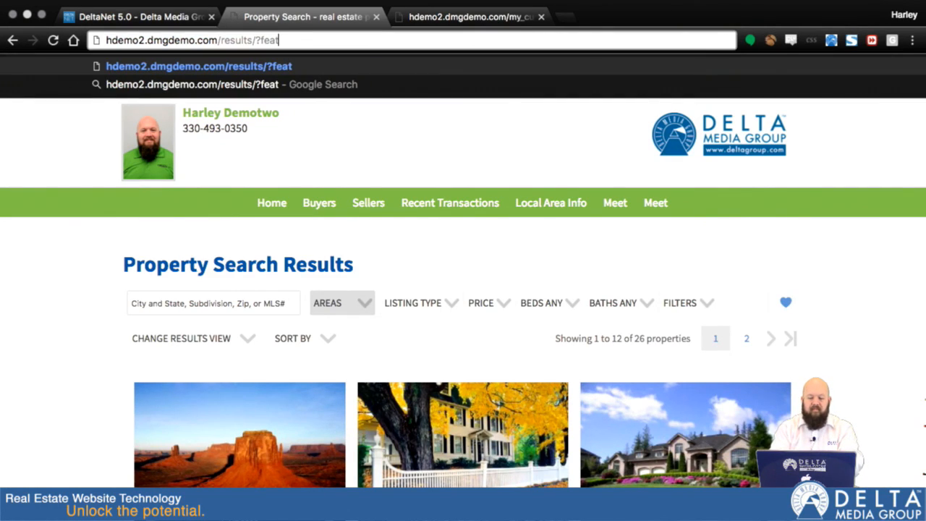
type("=1")
key("Return")
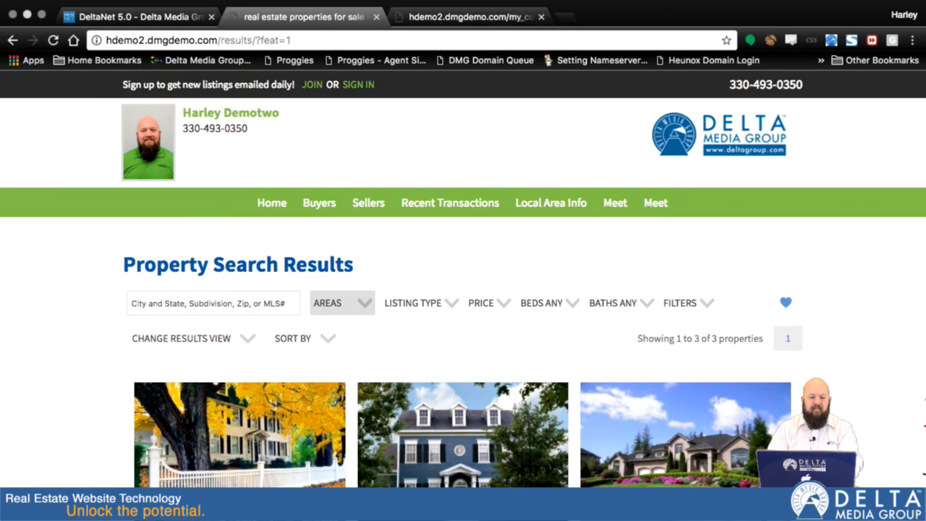
- Look over the filtered property results and copy the address of the results page
scroll(552, 383, "down", 5)
scroll(553, 383, "up", 5)
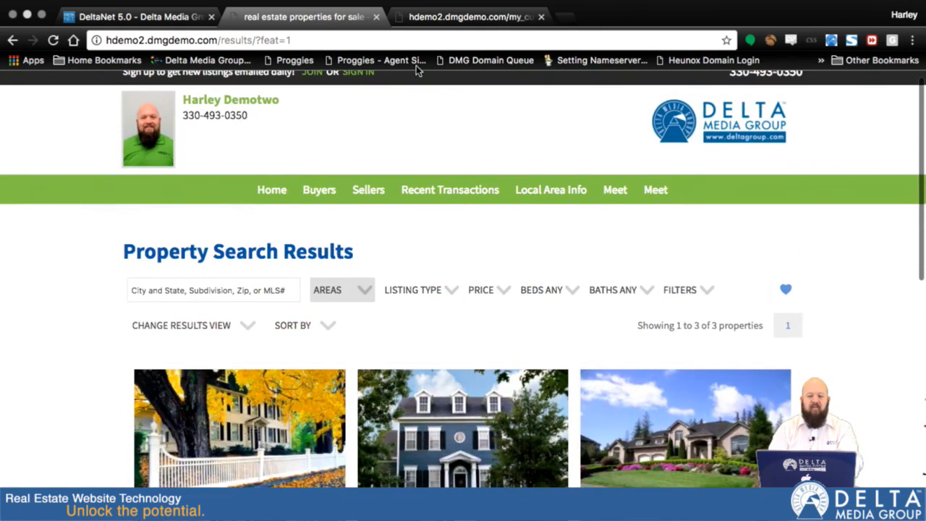
left_click(340, 40)
key("super+c")
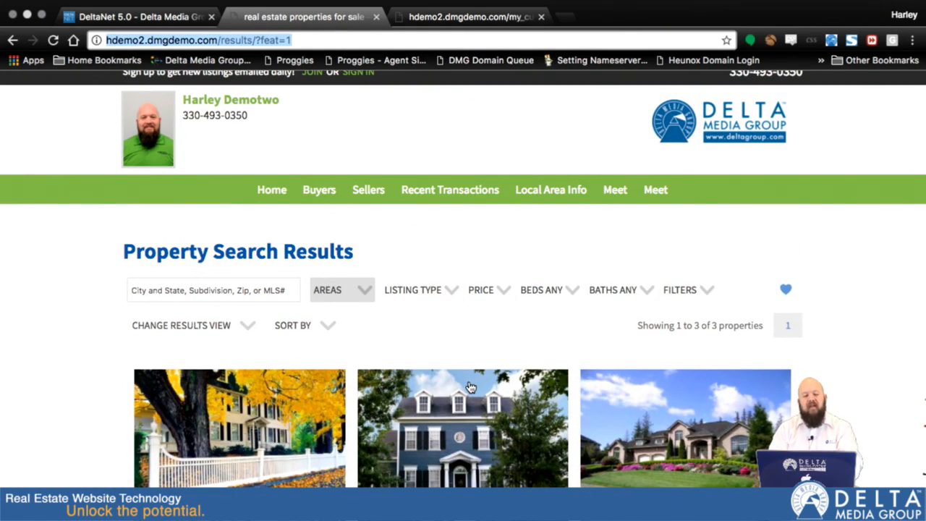
scroll(510, 379, "down", 3)
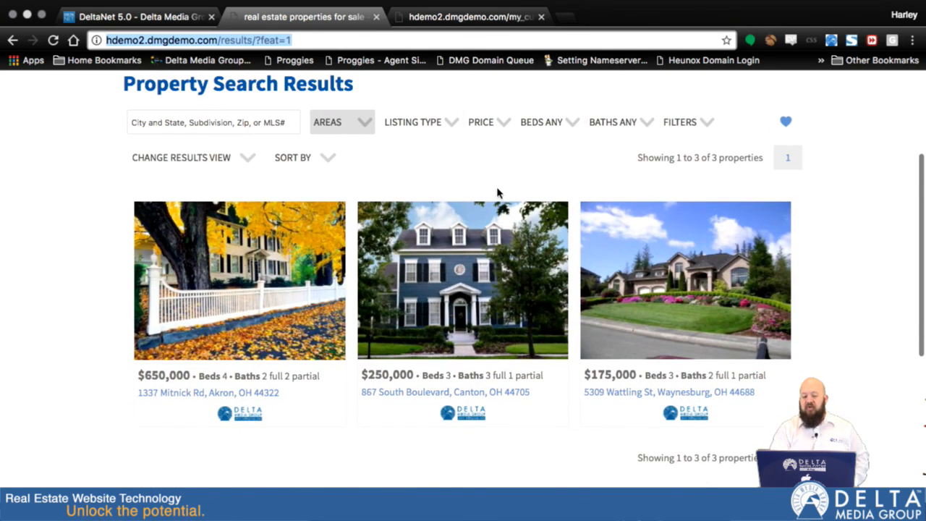
scroll(498, 193, "up", 3)
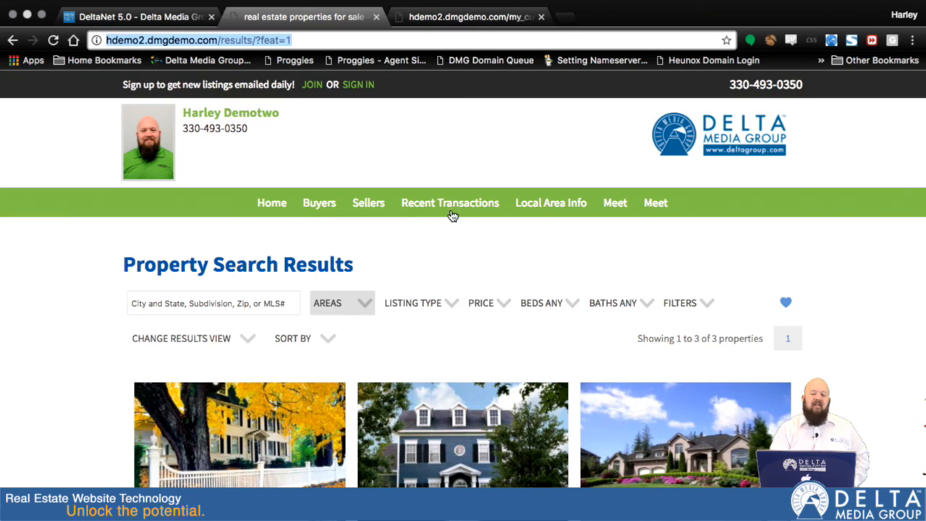
mouse_move(304, 207)
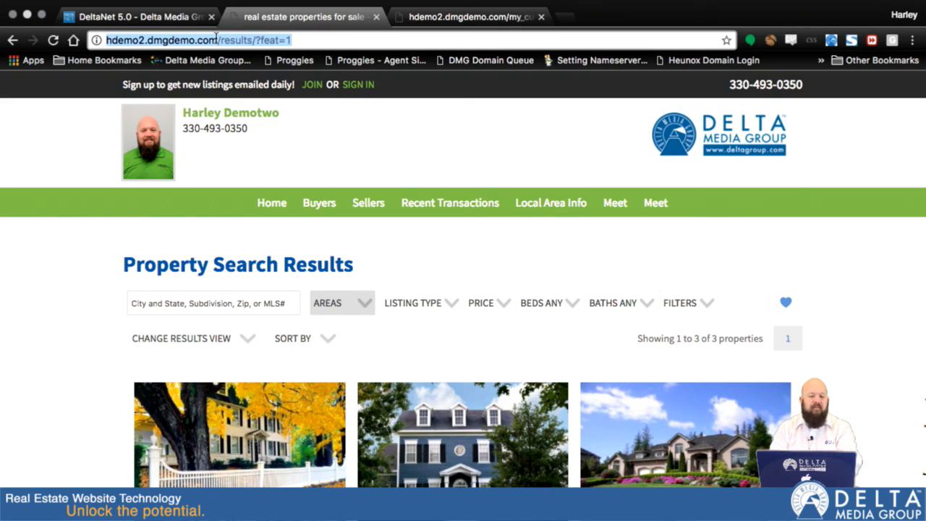
- Back in the DeltaNet page editor, set the custom page's Redirect URL to hdemo2.dmgdemo.com/results/?feat=1 and submit the page
left_click(189, 17)
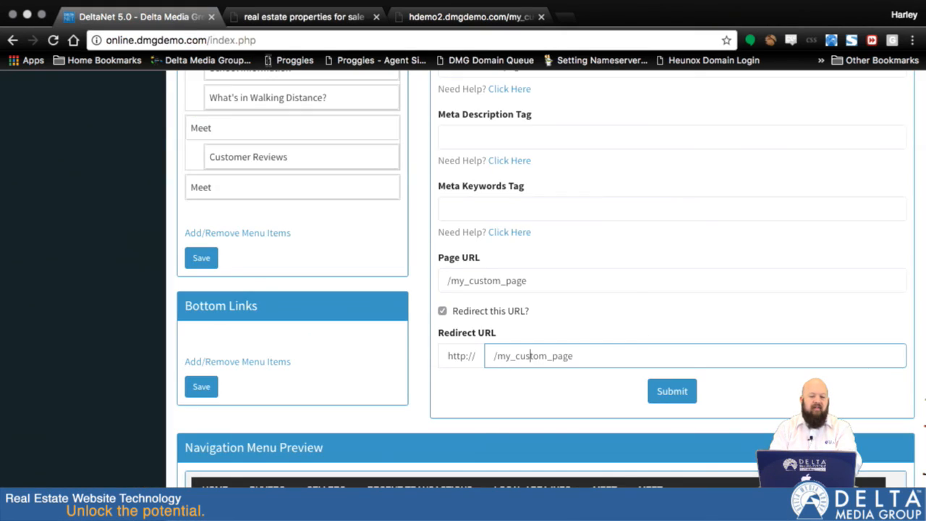
double_click(560, 359)
key("super+v")
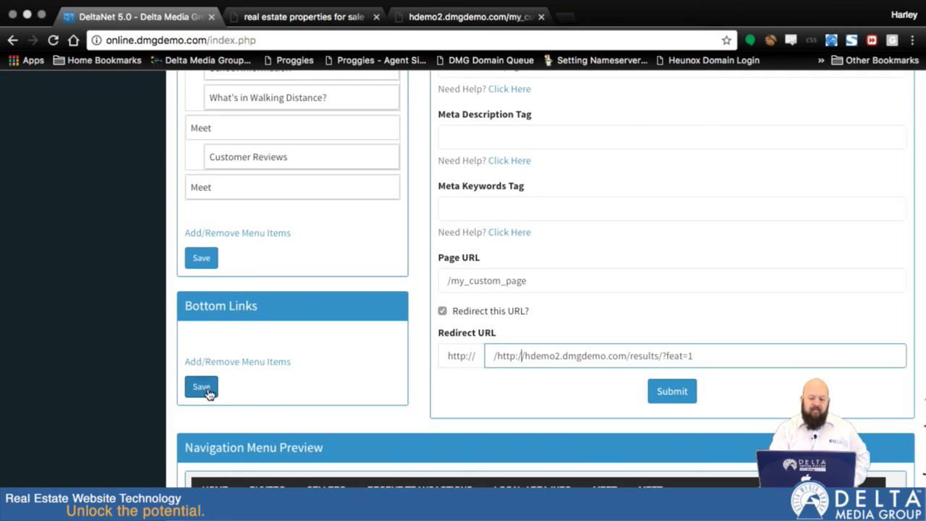
key("BackSpace")
key("BackSpace")
key("BackSpace")
key("BackSpace")
key("BackSpace")
key("BackSpace")
key("BackSpace")
key("BackSpace")
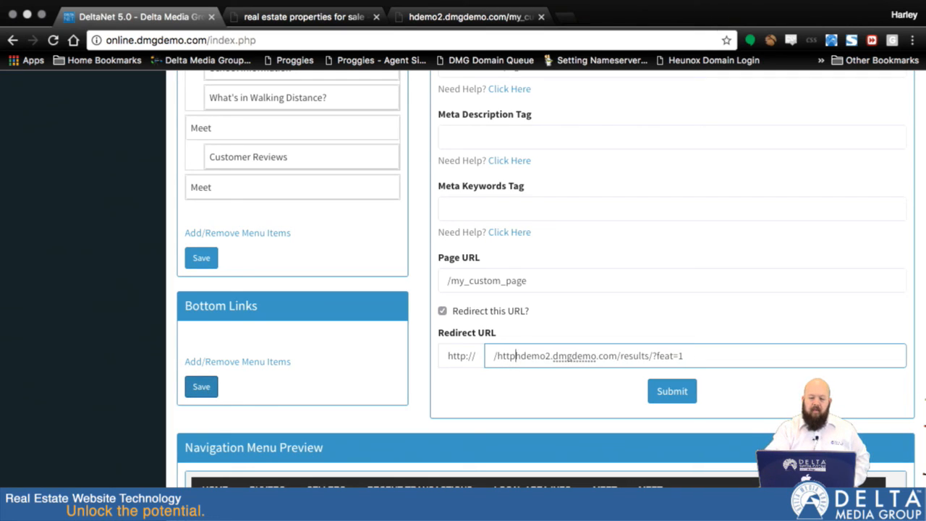
left_click(672, 391)
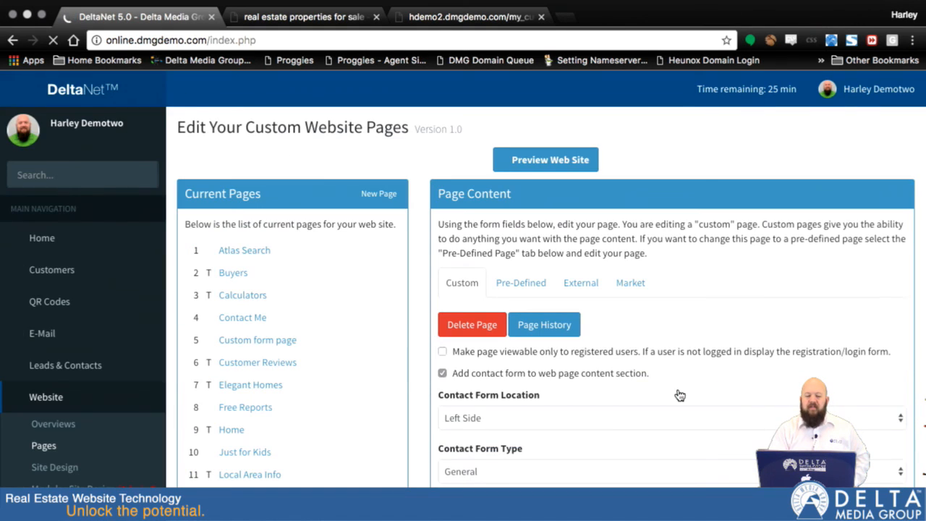
- Find the custom page's link in the editor and reload the live custom page to test the redirect
scroll(595, 301, "down", 5)
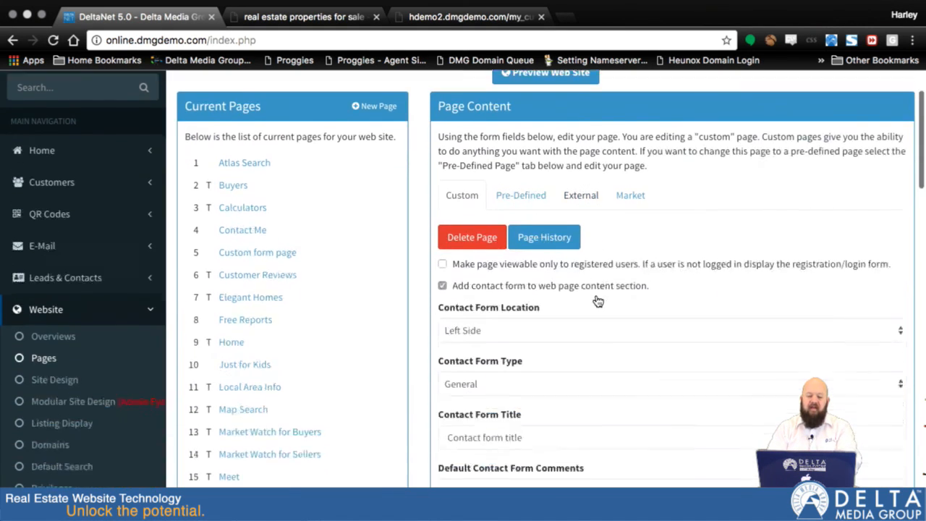
triple_click(583, 367)
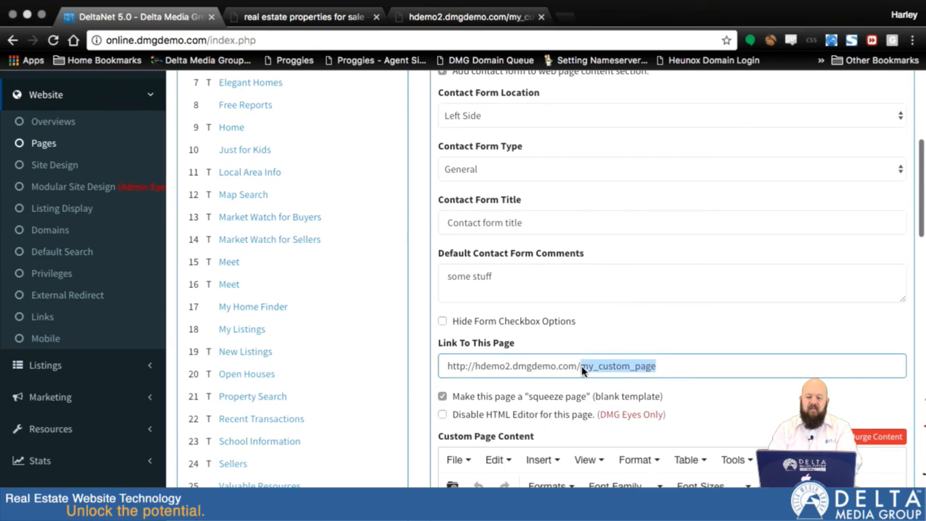
left_click(431, 18)
left_click(54, 41)
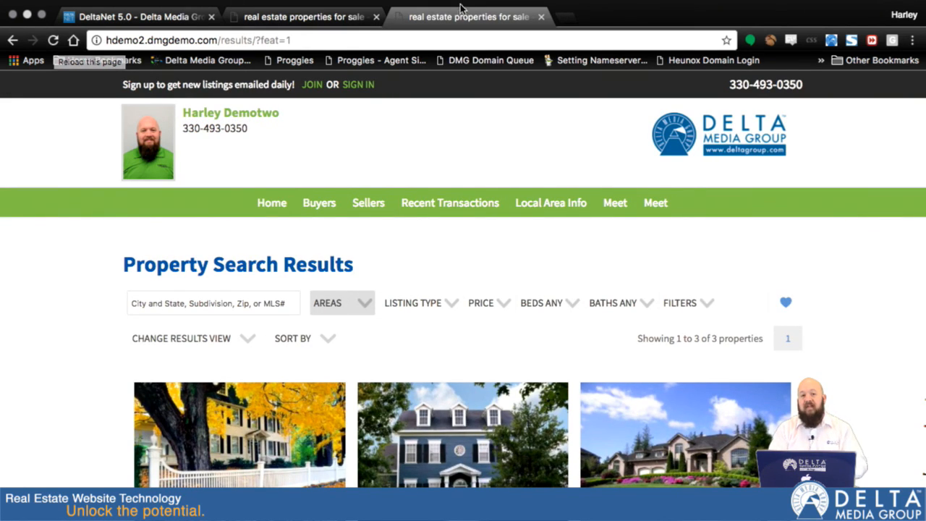
left_click(269, 18)
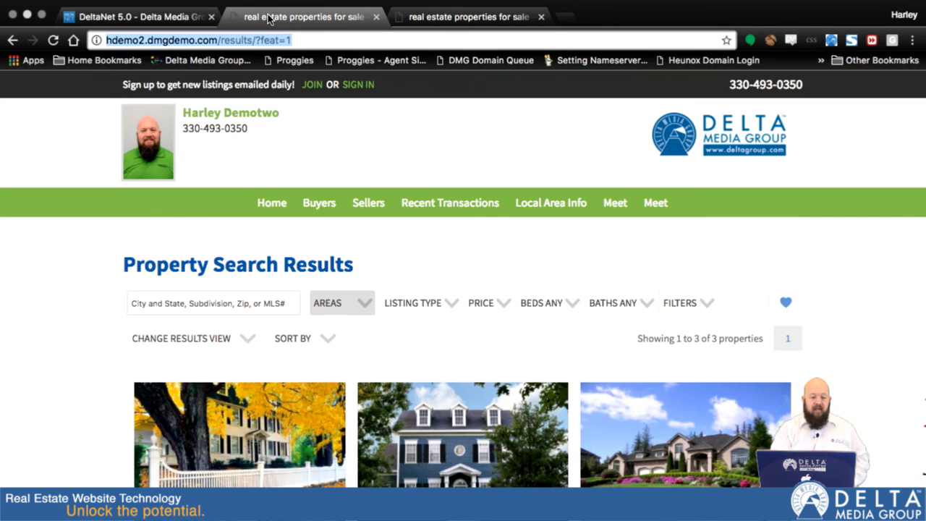
left_click(105, 9)
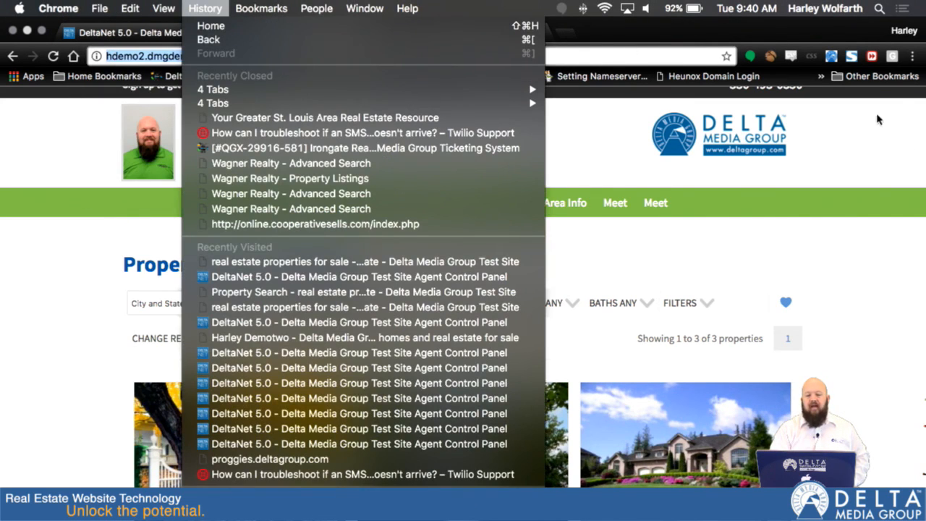
left_click(878, 121)
- Return to the page editor in DeltaNet, change the custom page to the Pre-Defined type and view its Pre-Defined Page Link setting
left_click(165, 22)
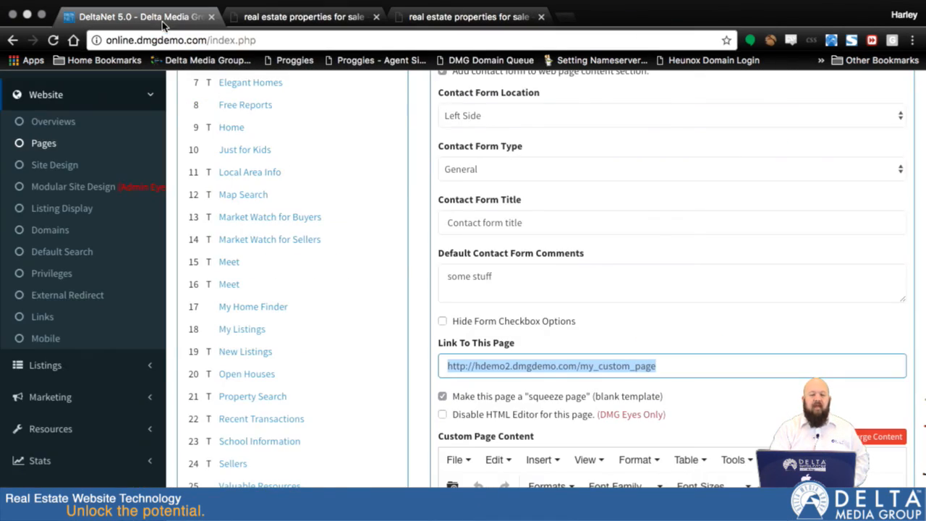
scroll(606, 269, "up", 5)
scroll(606, 269, "up", 1)
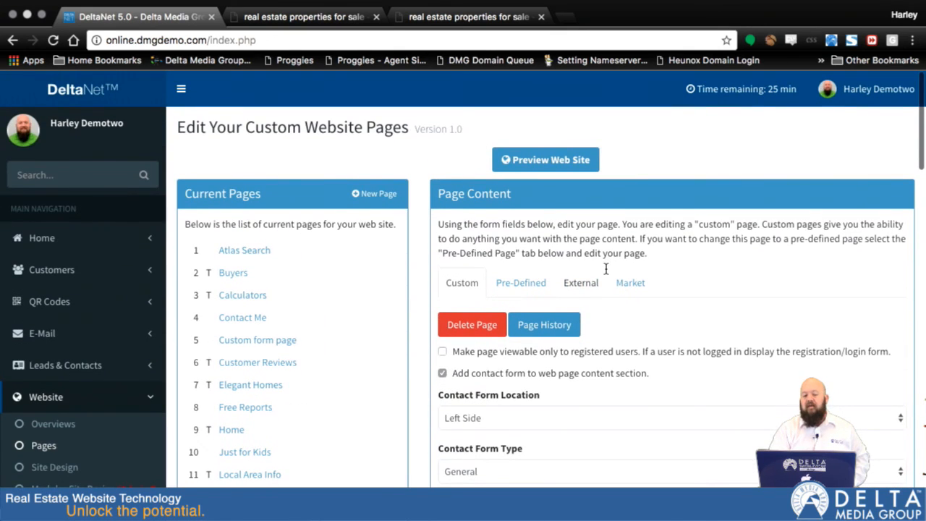
left_click(520, 286)
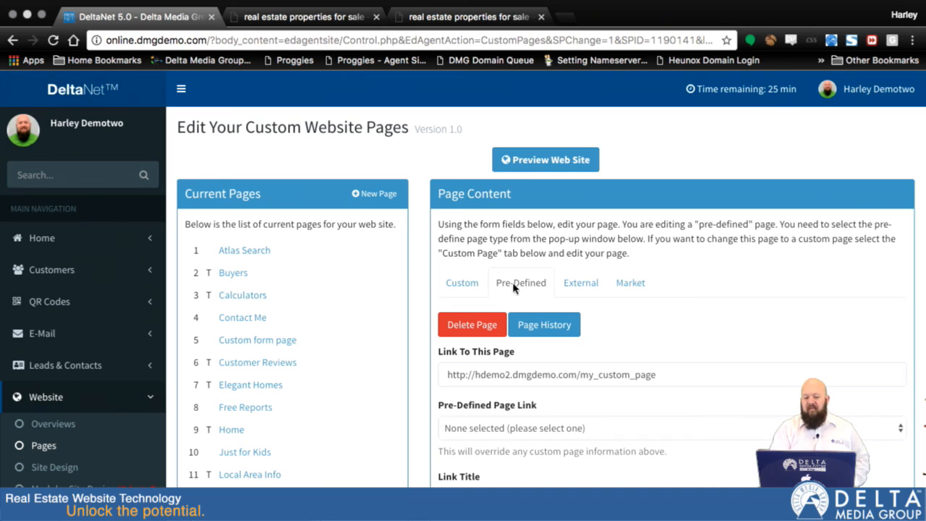
scroll(665, 351, "down", 3)
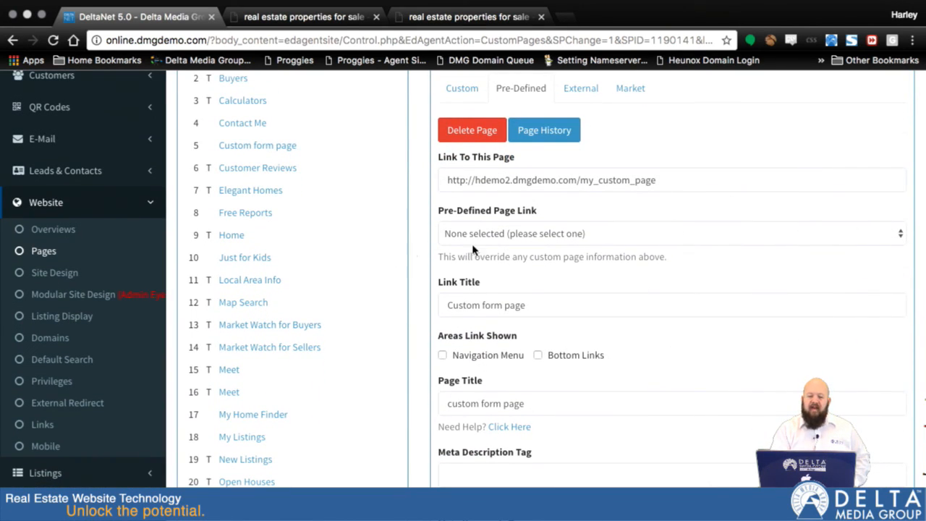
- Set the custom page's Pre-Defined Page Link to My Listings and review its link title, page title and meta tag fields
left_click(617, 237)
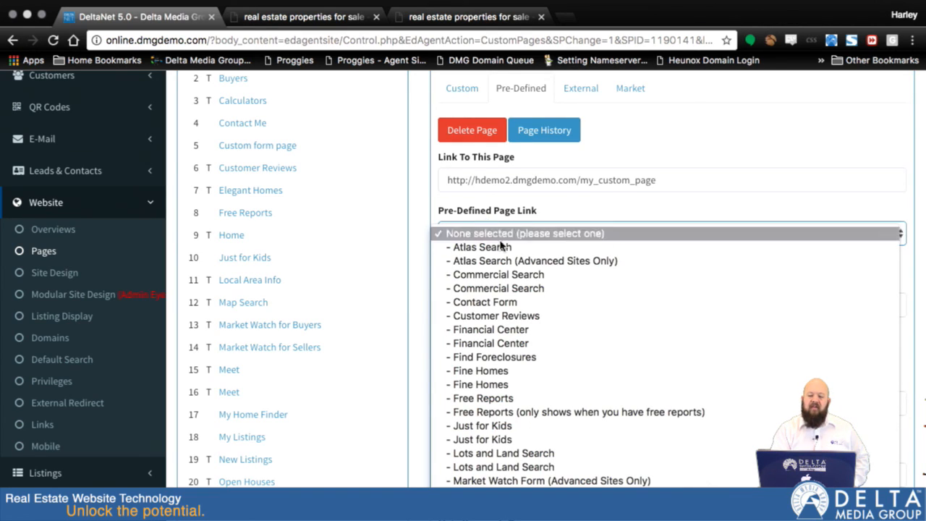
scroll(553, 379, "down", 7)
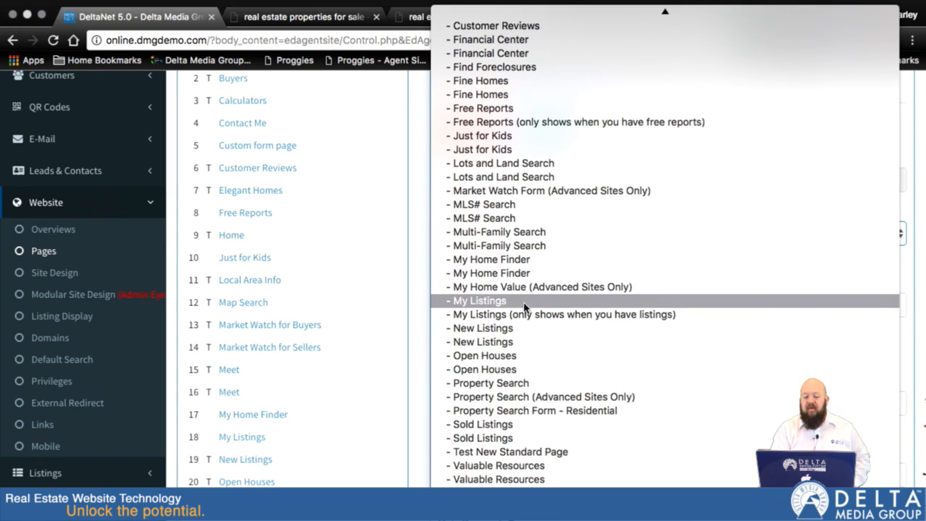
key("Escape")
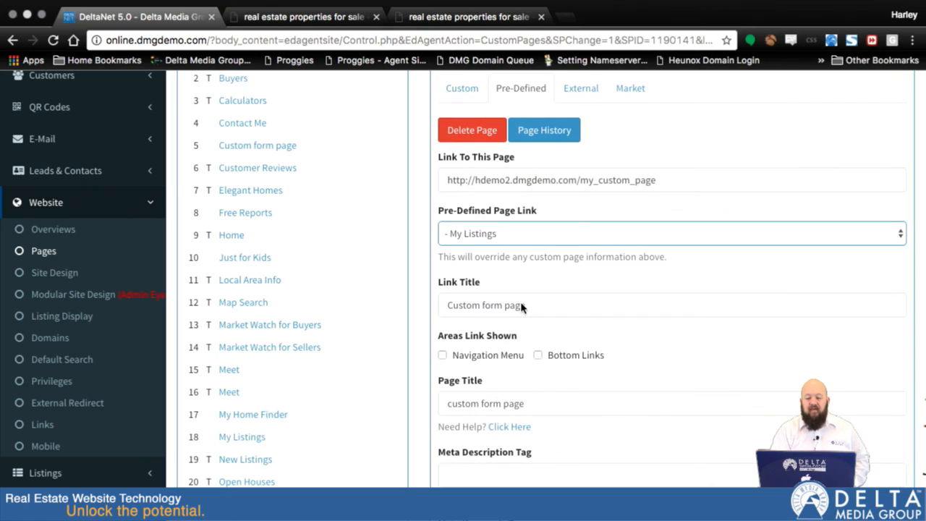
scroll(509, 326, "down", 1)
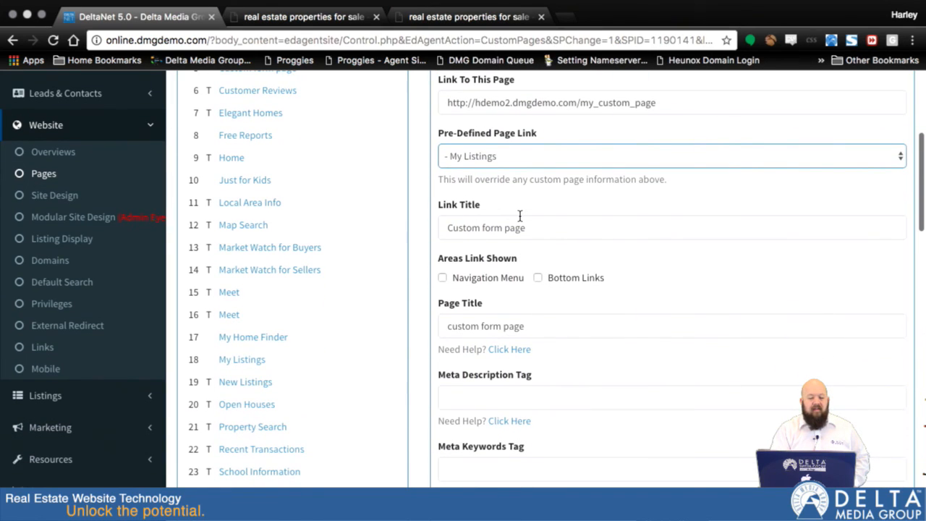
scroll(519, 215, "down", 1)
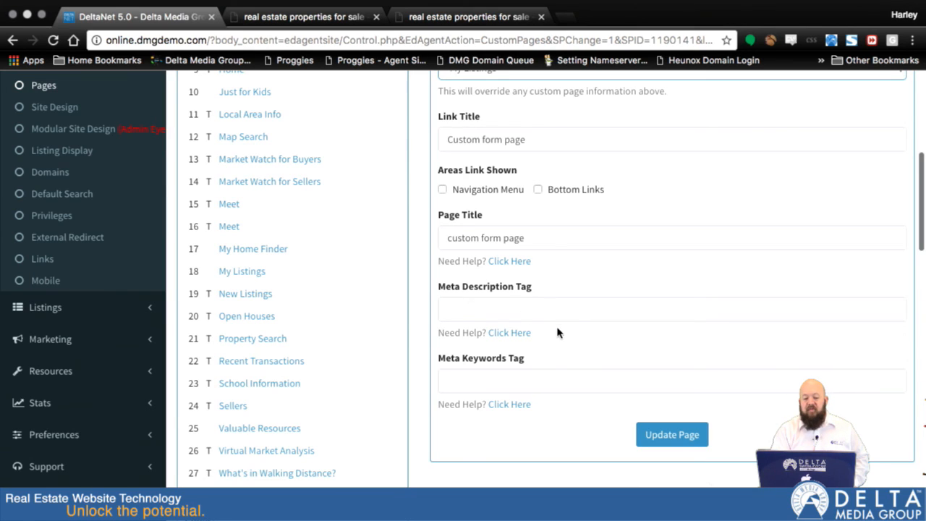
scroll(556, 331, "up", 2)
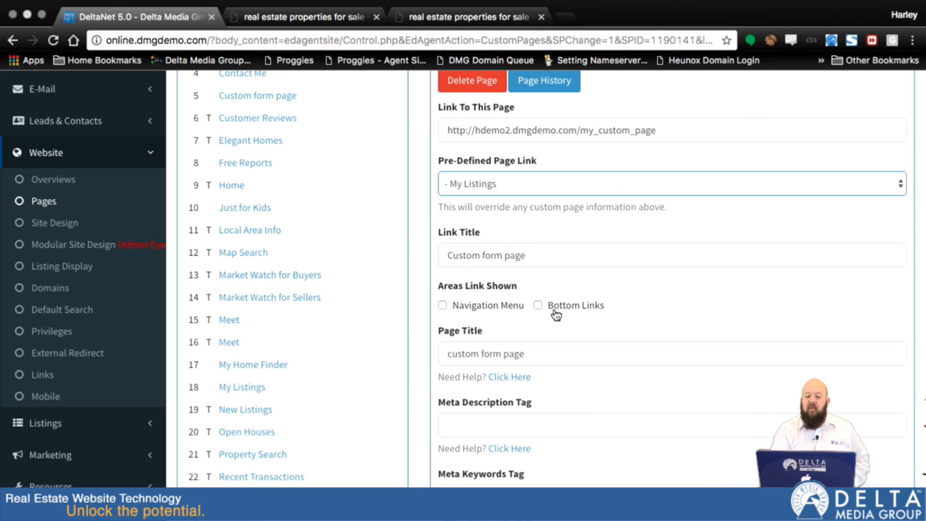
scroll(627, 415, "down", 3)
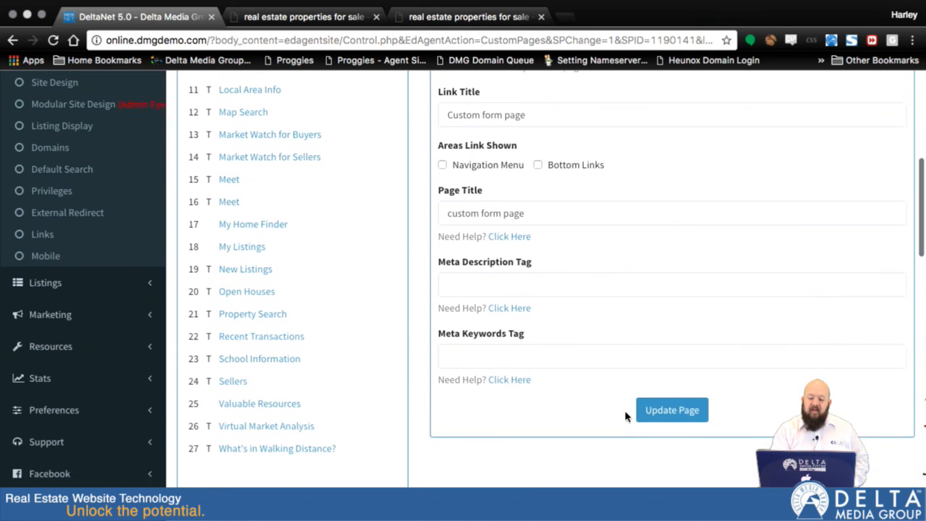
left_click(660, 402)
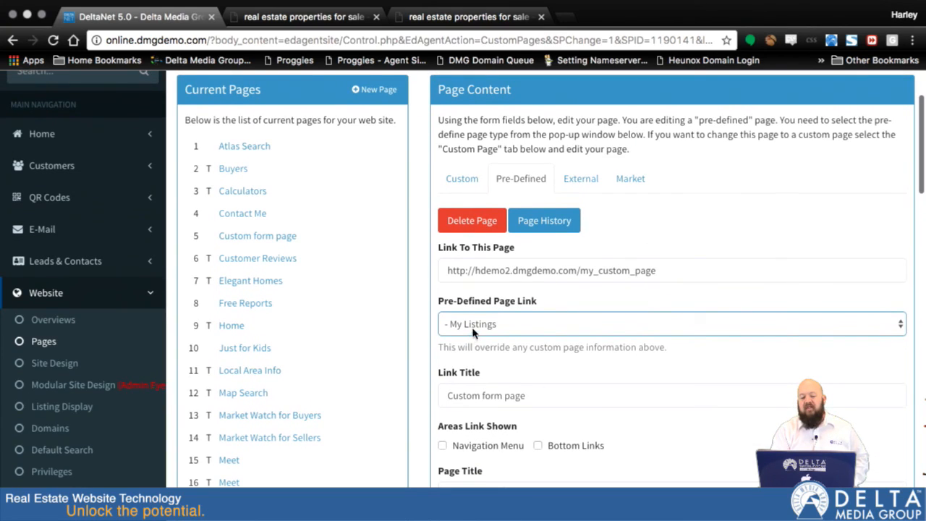
- Look through the pre-defined page types available for the page link, keeping My Listings selected
left_click(527, 326)
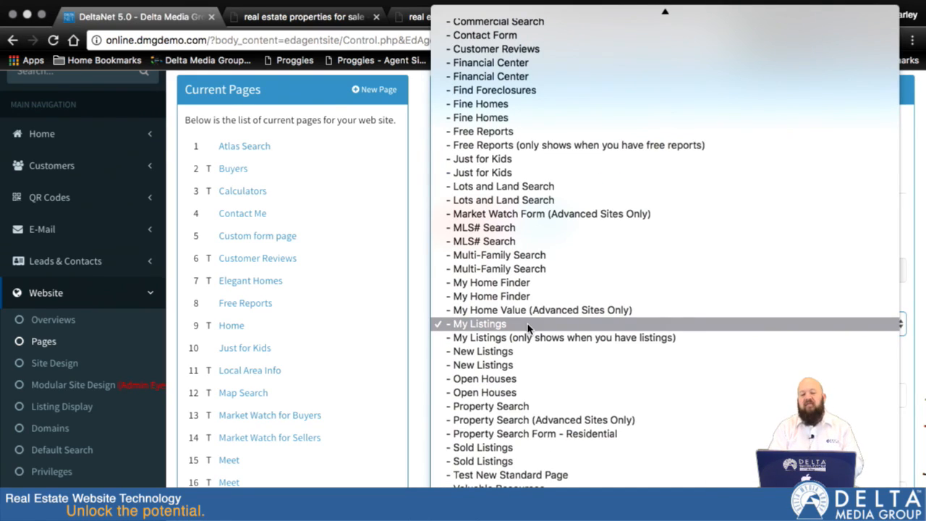
scroll(554, 44, "up", 3)
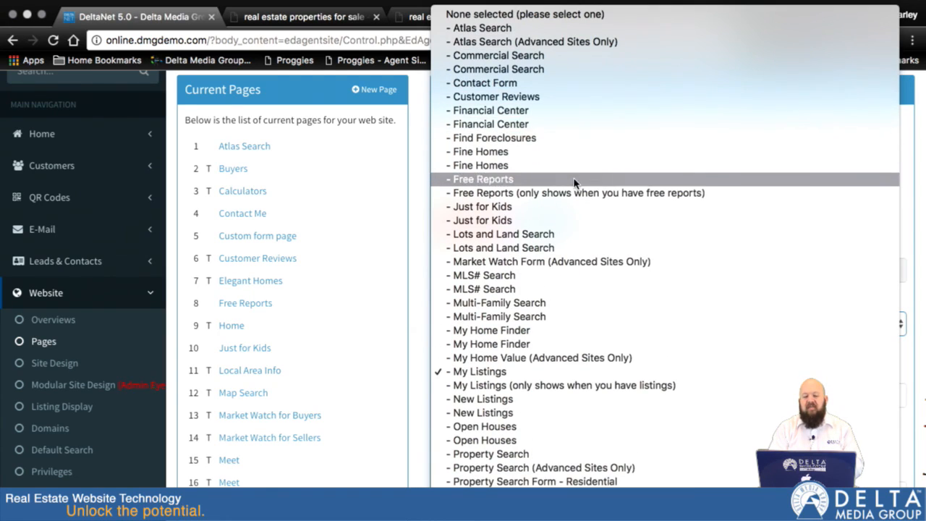
scroll(573, 202, "down", 3)
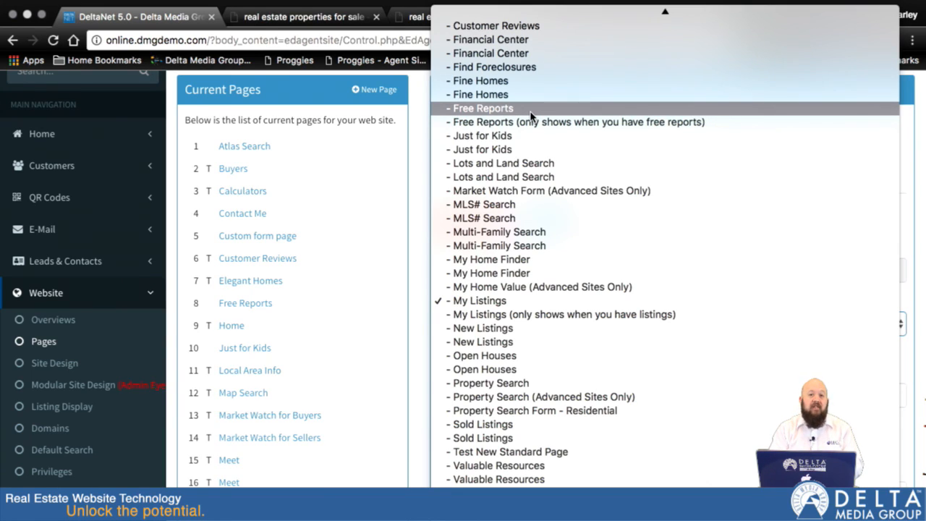
left_click(425, 173)
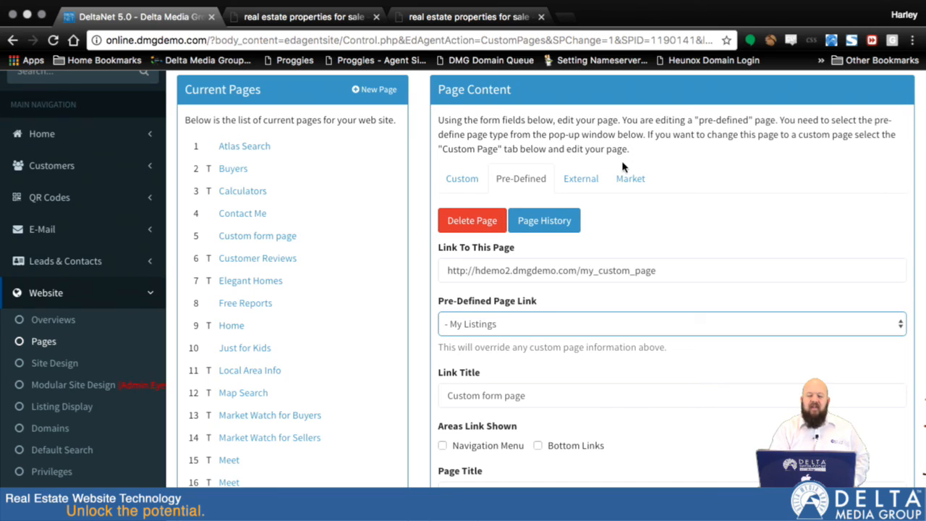
- Change the custom page to the External type and make its empty Link URL ready for an address
left_click(587, 181)
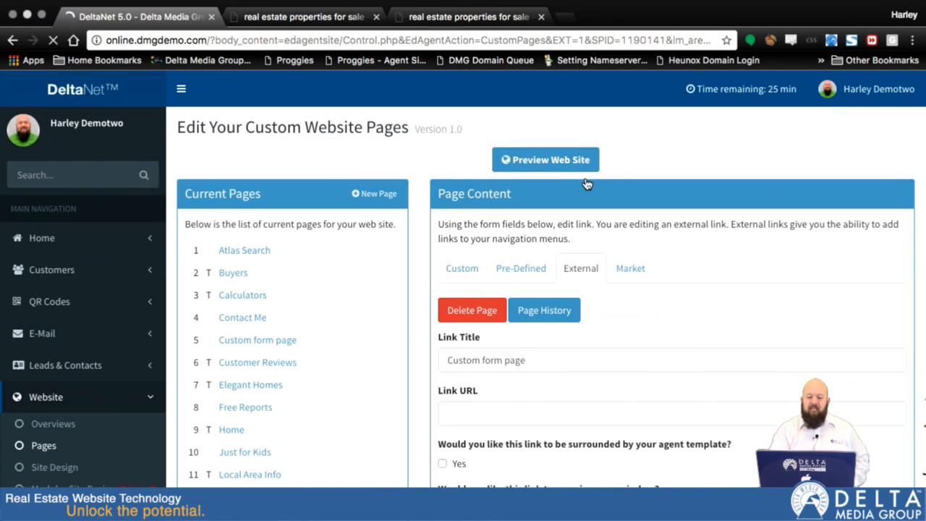
scroll(752, 383, "down", 5)
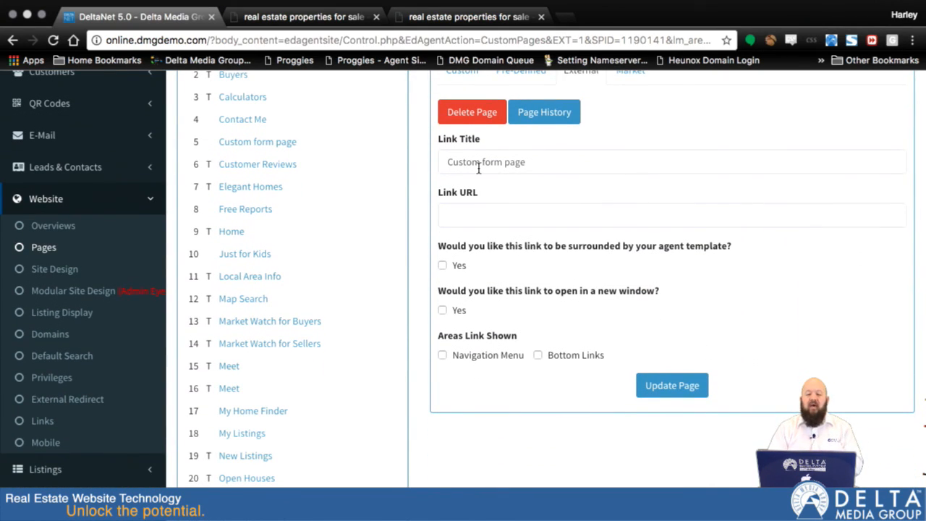
left_click(478, 217)
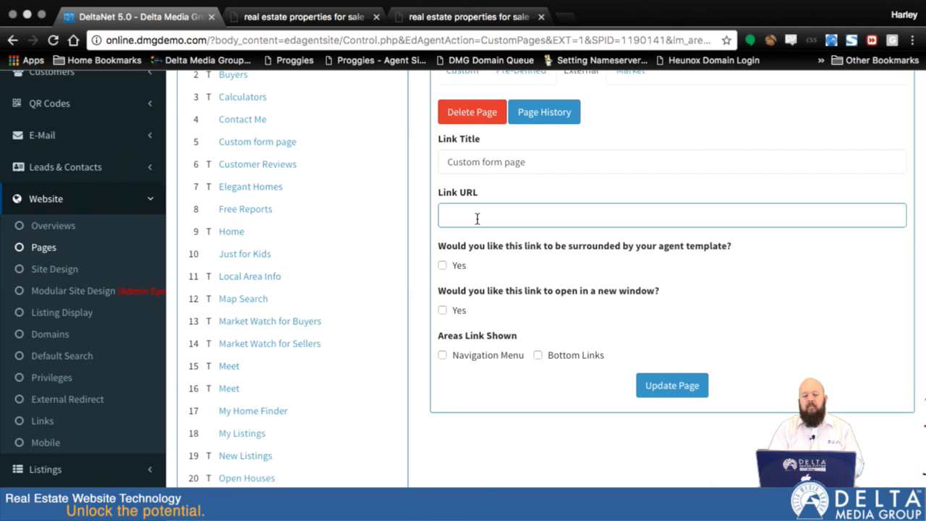
- Switch to the live agent website and open the Buyers property search, ready to enter a search term
left_click(306, 14)
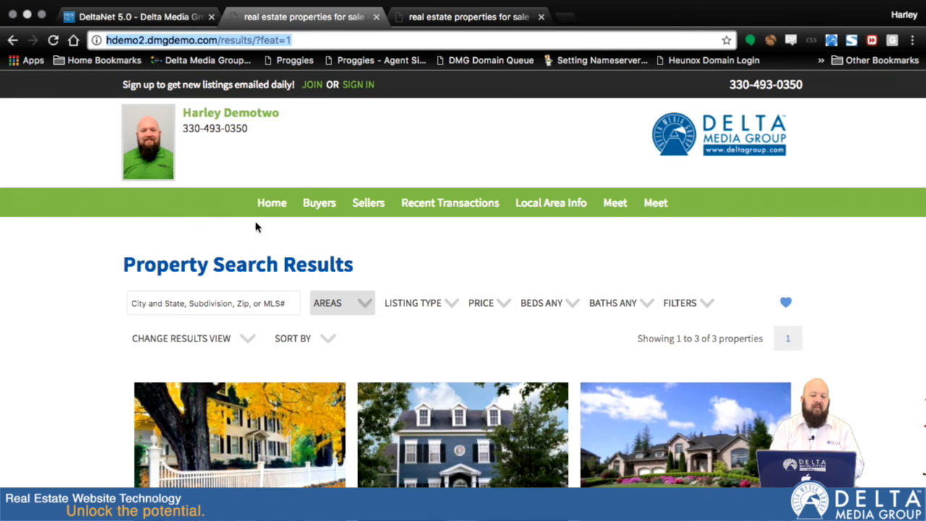
mouse_move(314, 200)
left_click(316, 230)
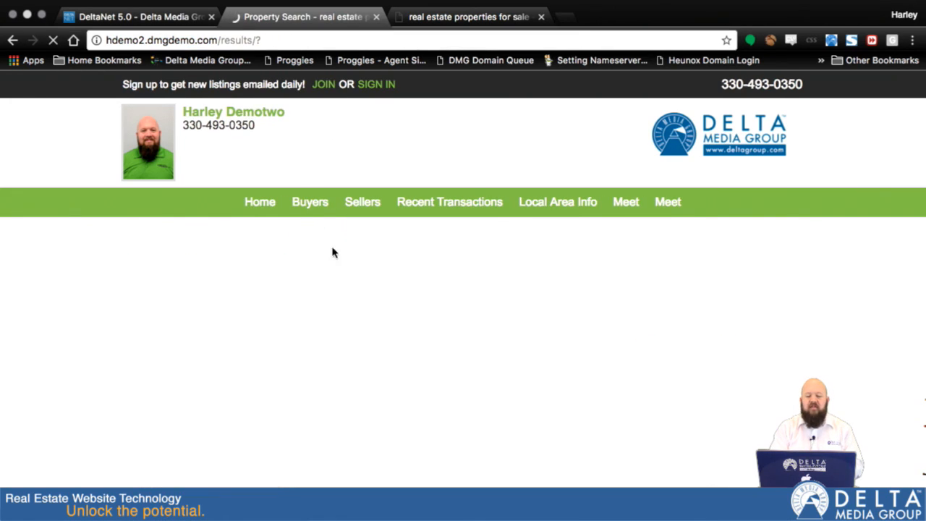
left_click(237, 299)
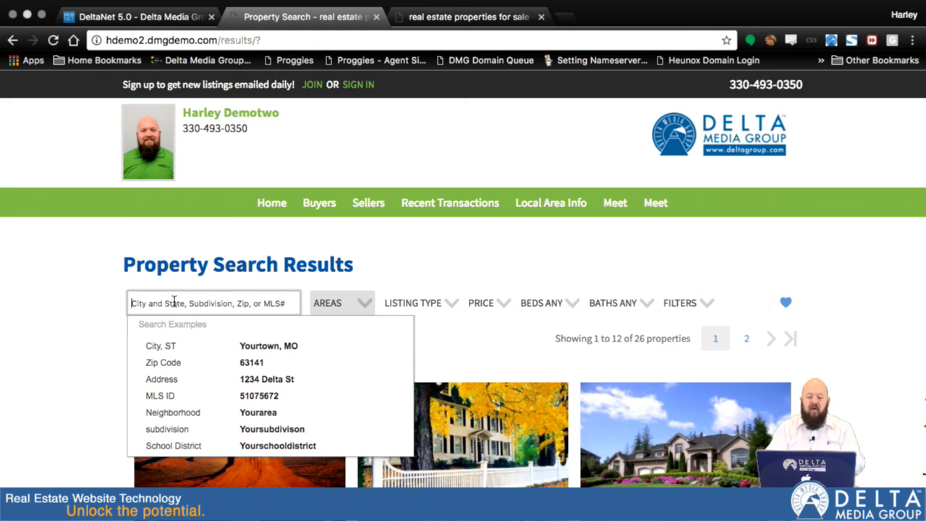
type("s")
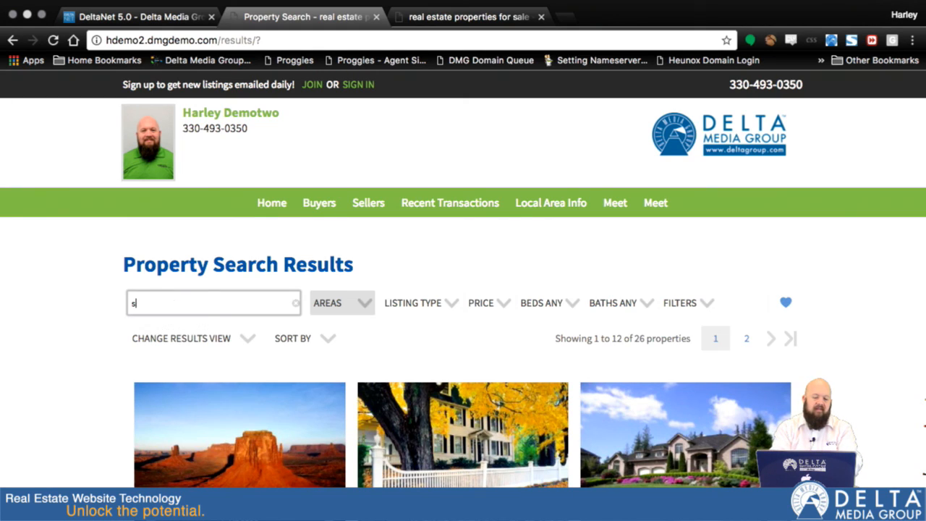
type("chool")
key("BackSpace")
key("BackSpace")
key("BackSpace")
key("BackSpace")
key("BackSpace")
key("BackSpace")
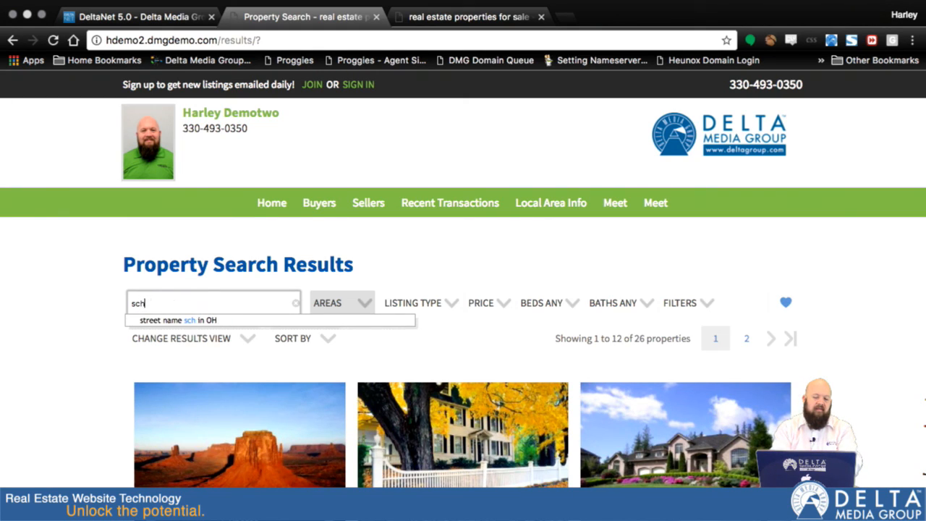
- Search properties for "plain", filter to the Plain Local (Stark, OH) school district and decline the listing updates sign-up
type("plain")
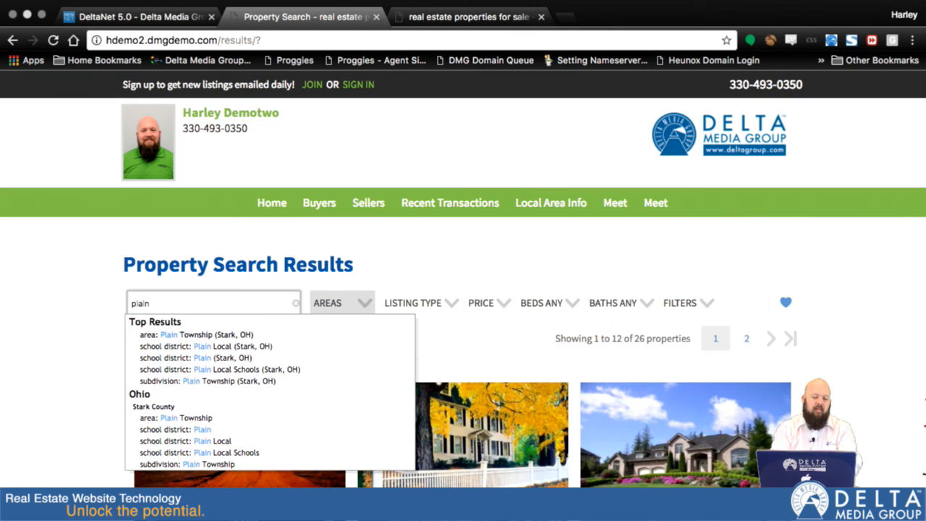
left_click(200, 350)
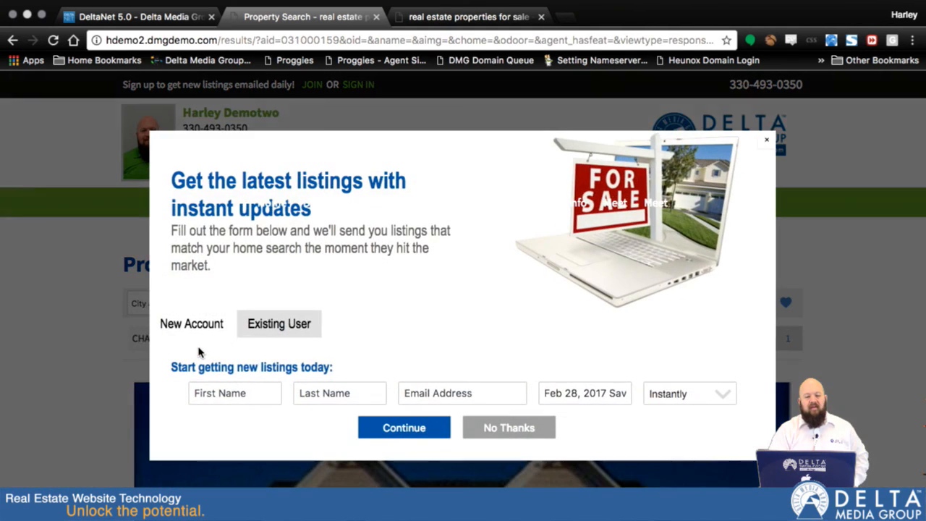
left_click(530, 435)
scroll(549, 448, "down", 3)
scroll(557, 463, "up", 3)
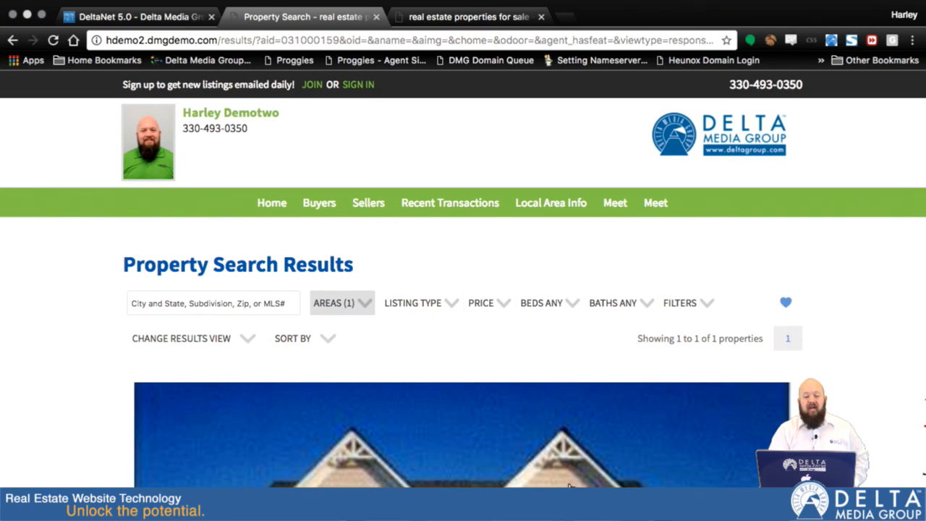
- Copy the address of the Plain Local results page and paste it as the external page's Link URL in DeltaNet
left_click(425, 41)
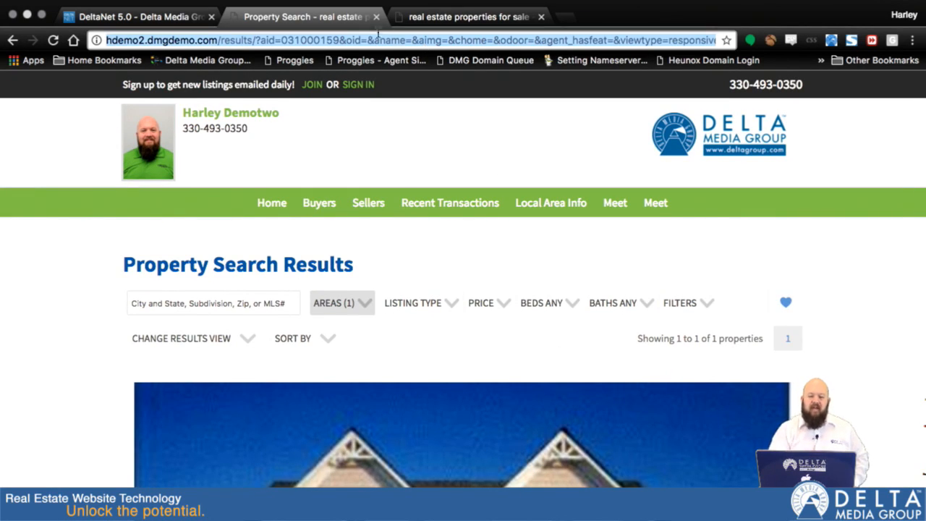
left_click(448, 19)
left_click(159, 16)
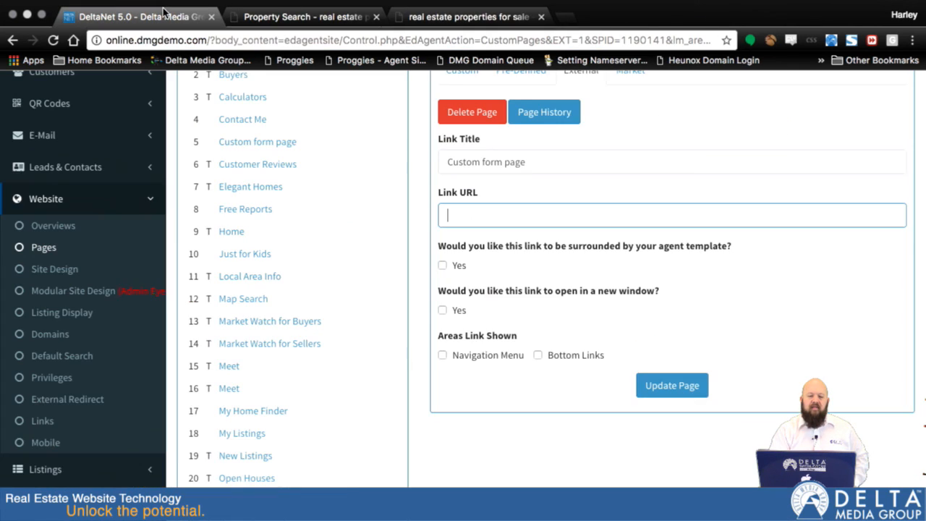
left_click(512, 220)
key("super+v")
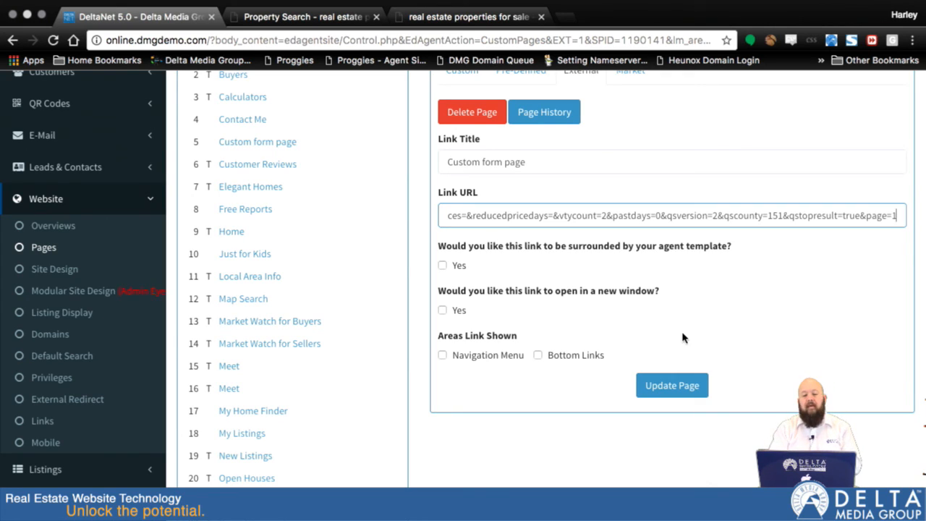
- Replace the external page's Link Title with "Homes in Plain Local"
double_click(526, 162)
triple_click(526, 162)
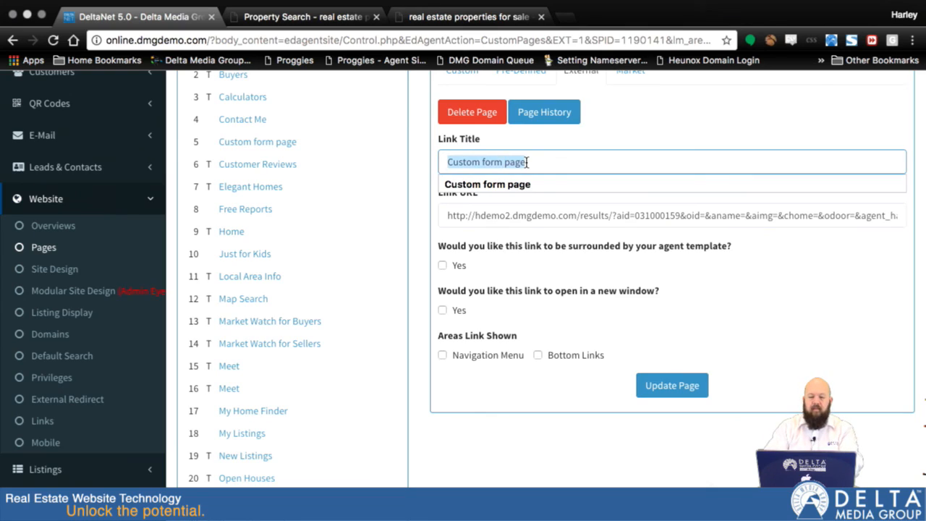
type("Homes ")
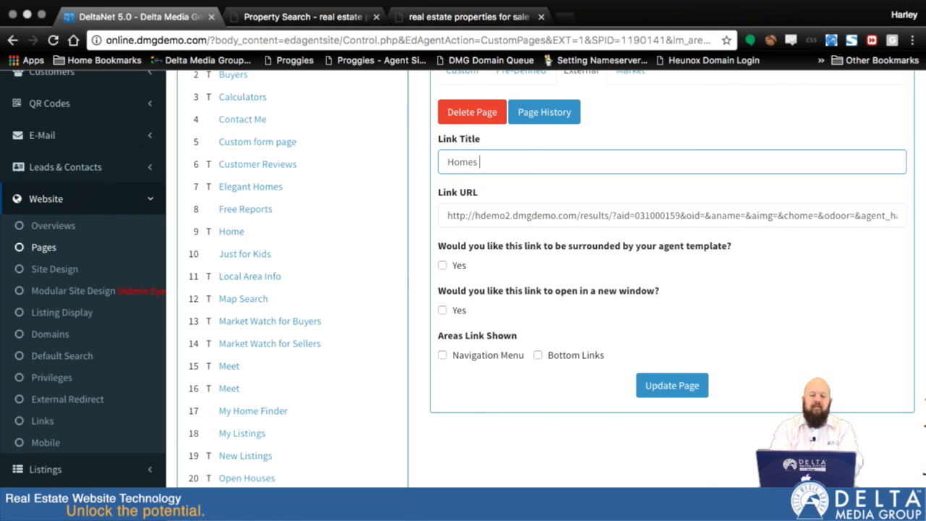
type("in Plain Local")
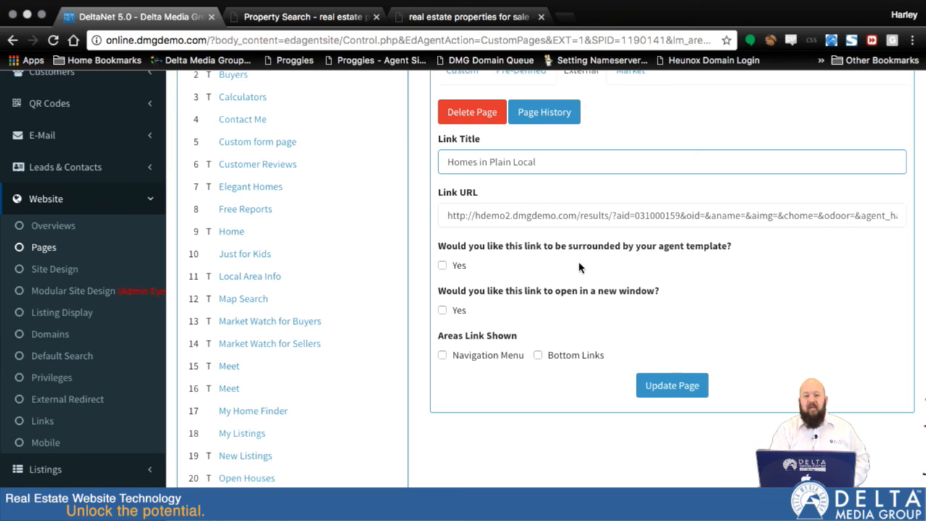
scroll(579, 267, "up", 5)
scroll(579, 268, "down", 2)
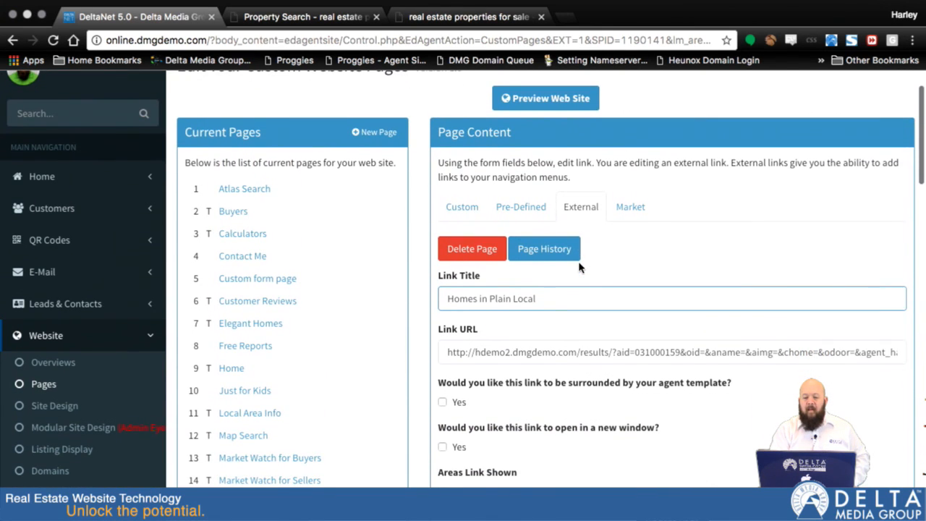
scroll(578, 267, "down", 1)
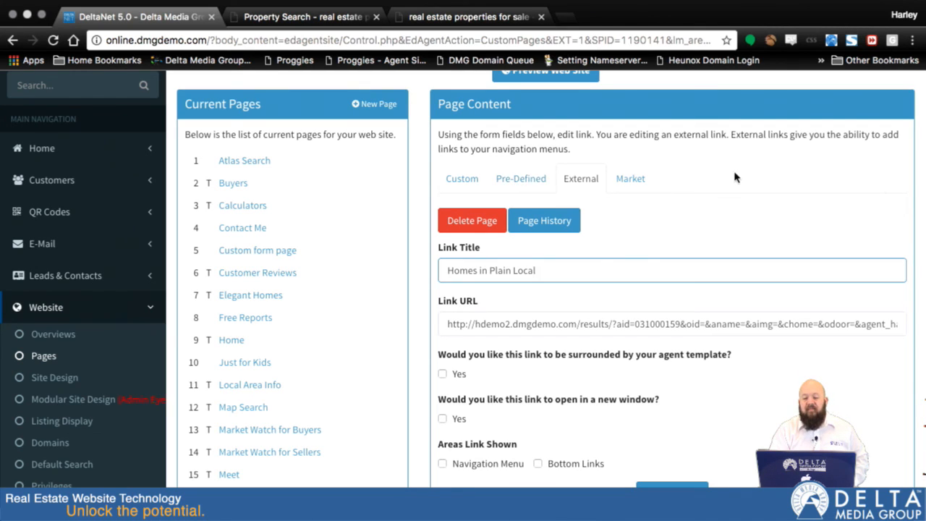
scroll(756, 161, "up", 2)
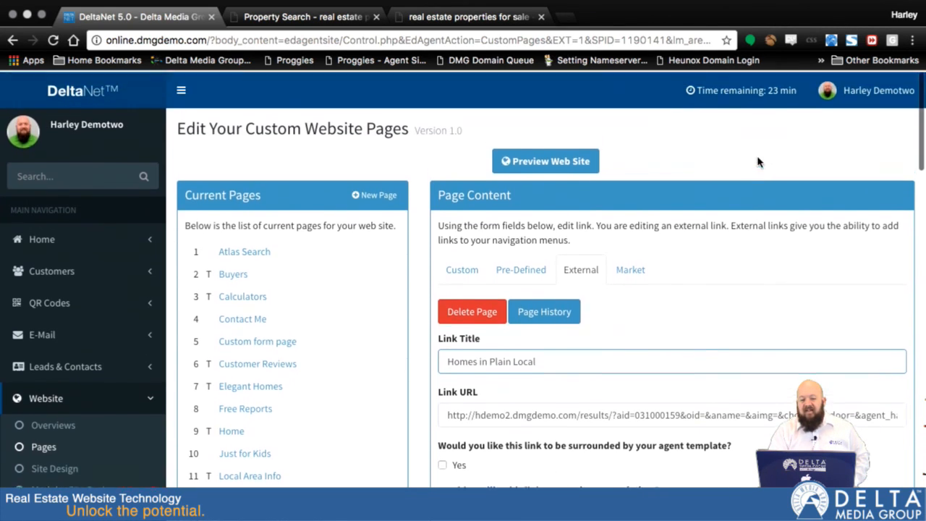